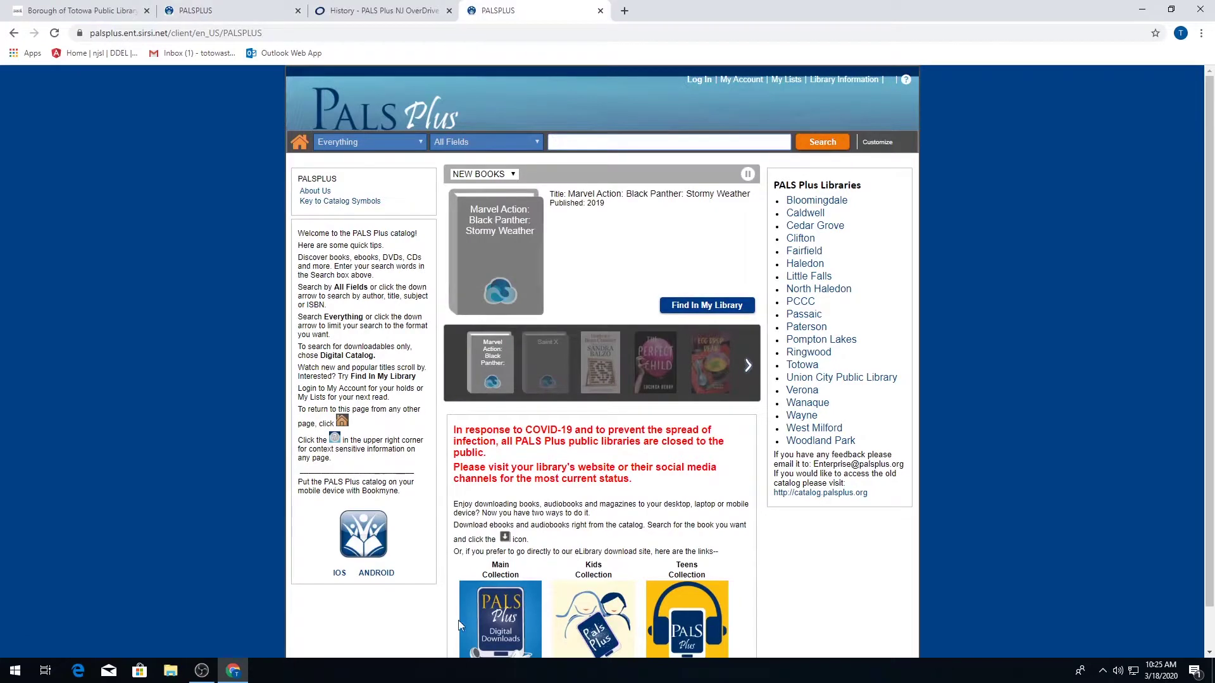
Open the Main Collection of PALS Plus digital downloads and look through the featured book collections on its home page
click(469, 634)
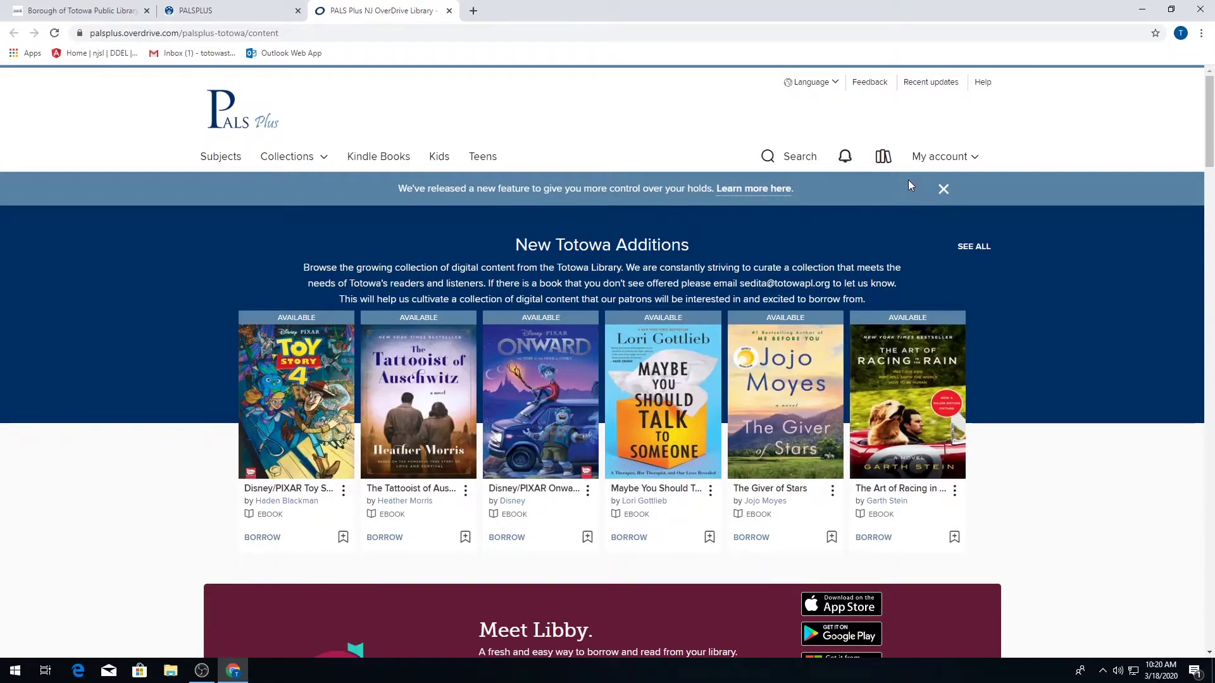
scroll(215, 258, down, 3)
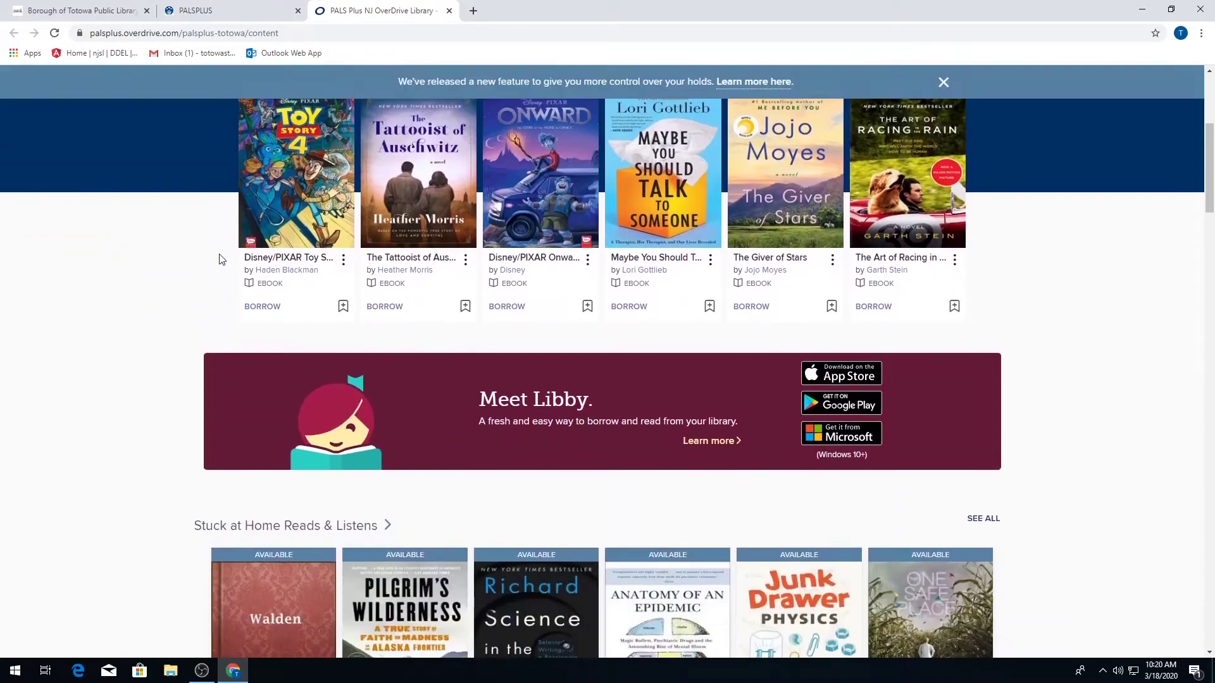
scroll(219, 259, down, 5)
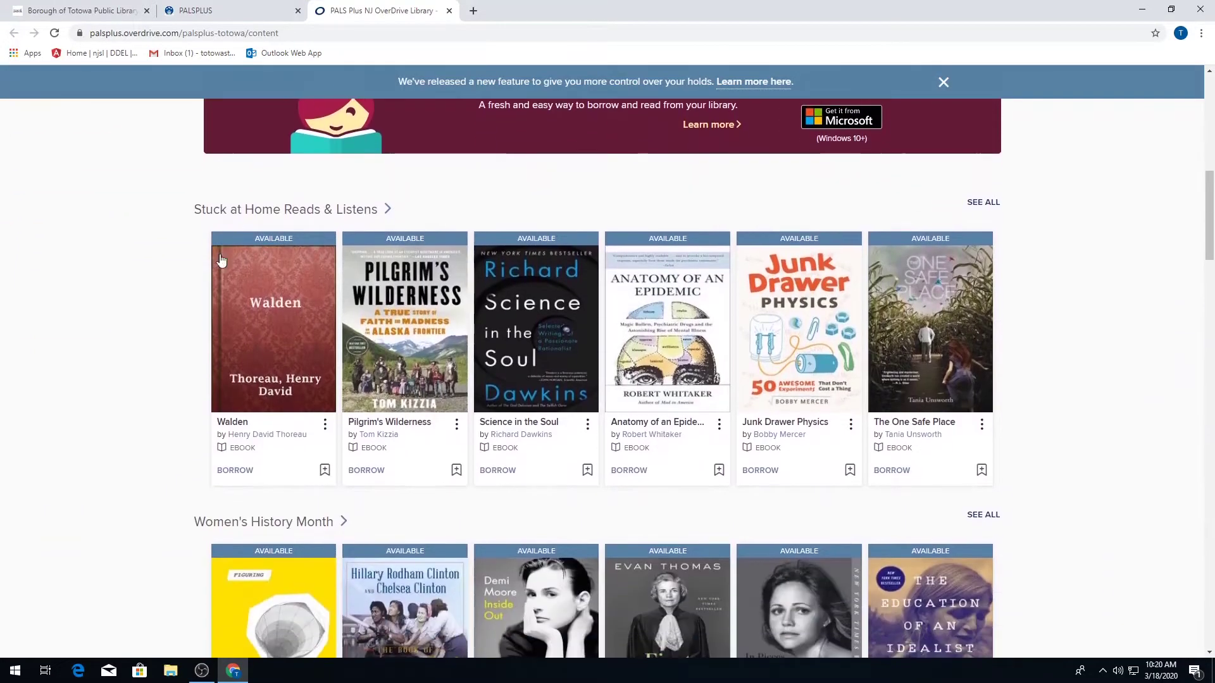
scroll(209, 265, down, 5)
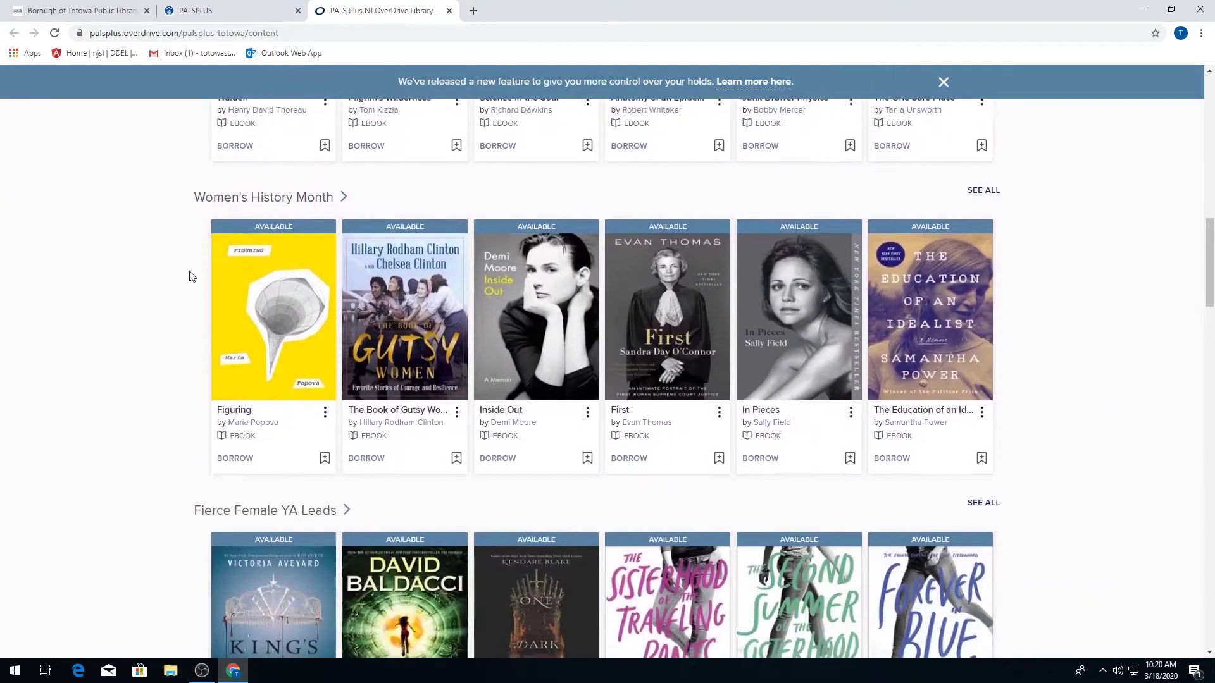
scroll(190, 272, down, 3)
middle_click(166, 333)
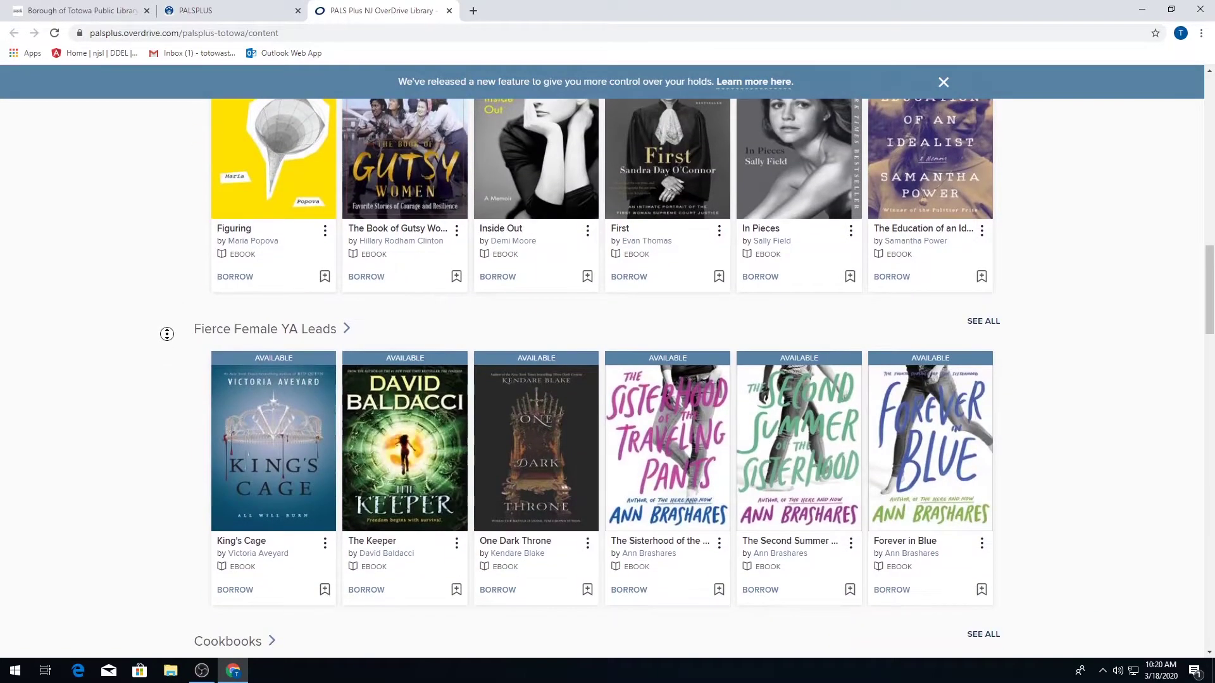
scroll(175, 273, up, 15)
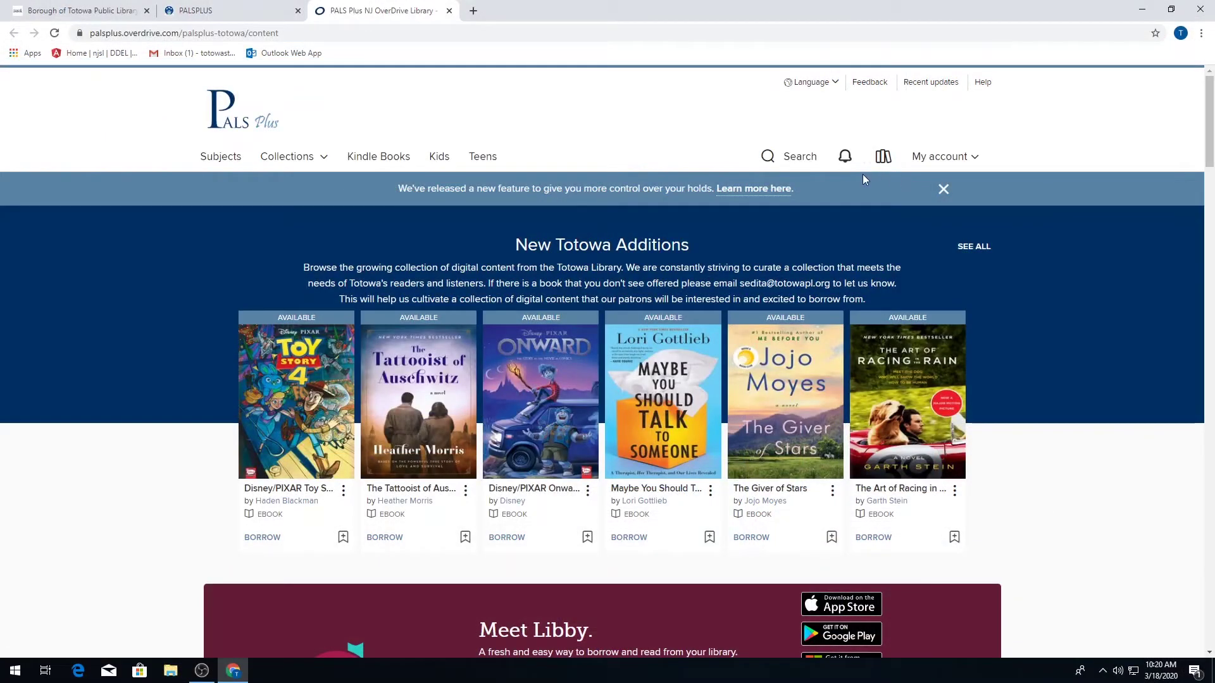
Open the search field of the digital library for entering a search term
click(780, 158)
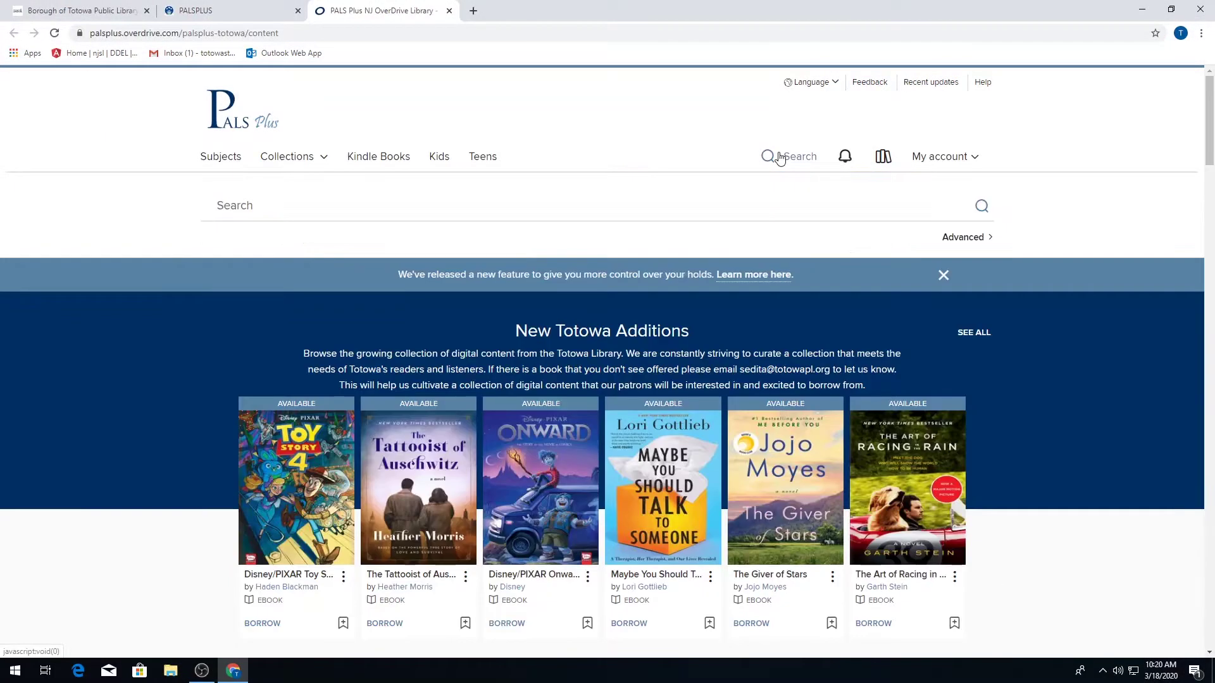
click(225, 206)
scroll(210, 251, down, 1)
scroll(209, 254, up, 1)
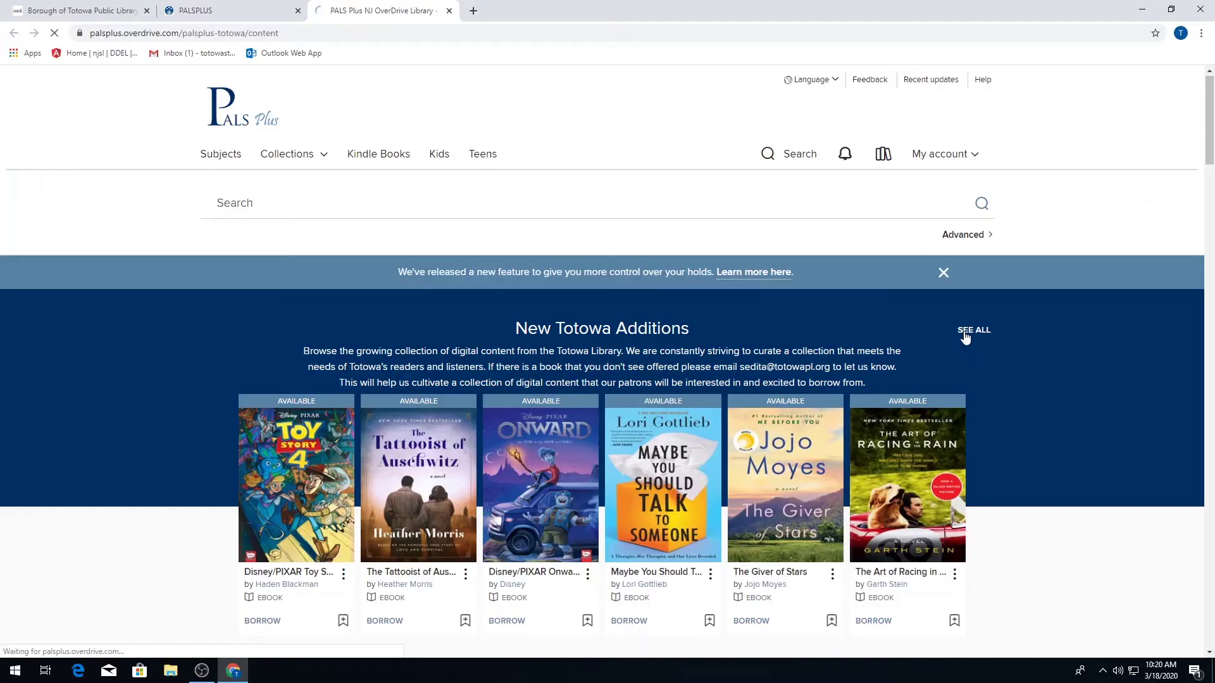
Show all titles in the New Totowa Additions collection and look through the list
click(971, 332)
scroll(1067, 342, down, 5)
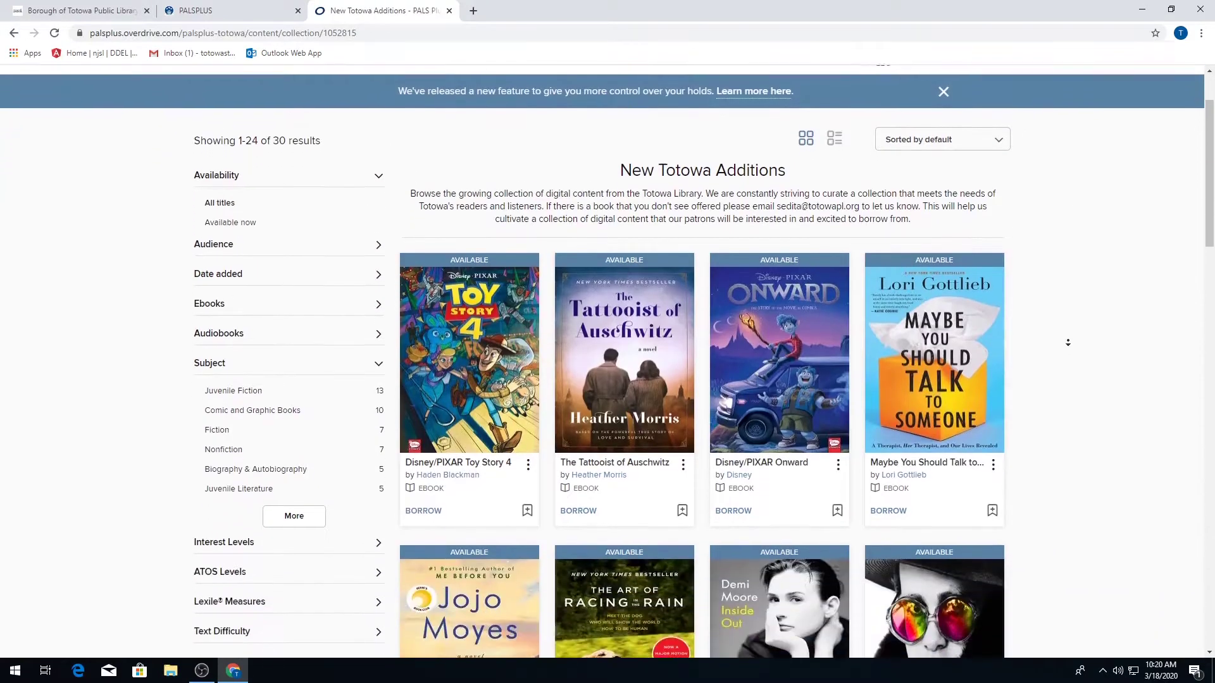
scroll(1068, 342, down, 7)
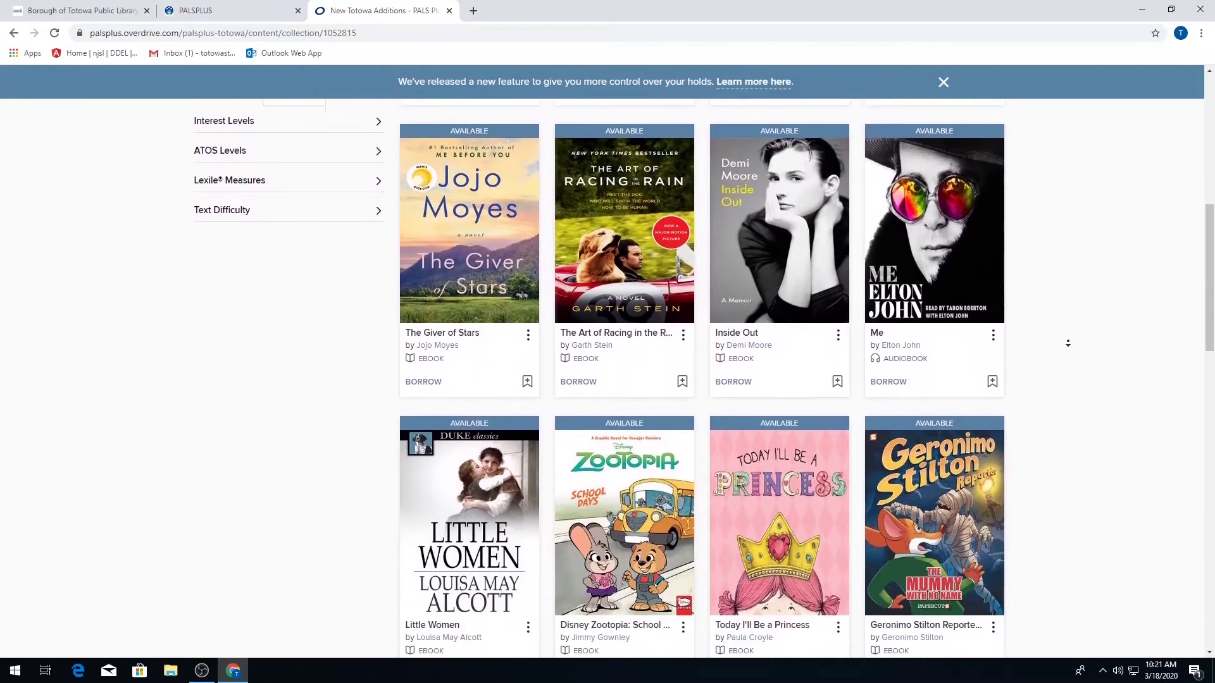
scroll(1068, 343, down, 7)
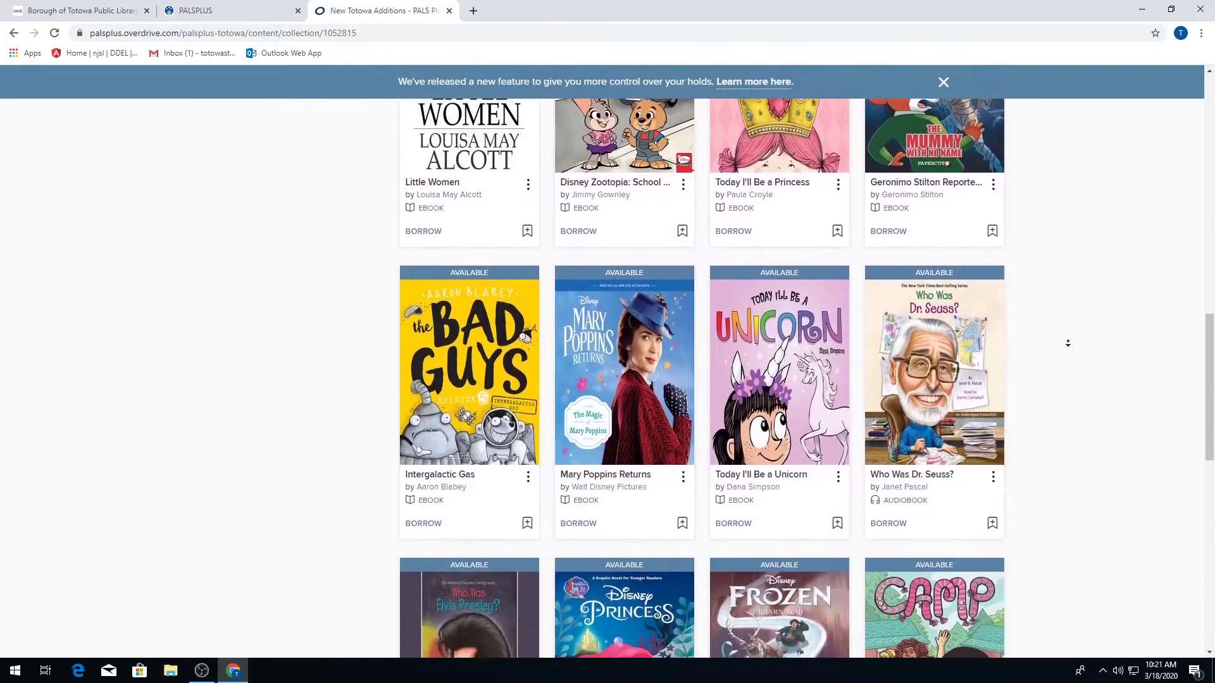
scroll(1068, 343, down, 5)
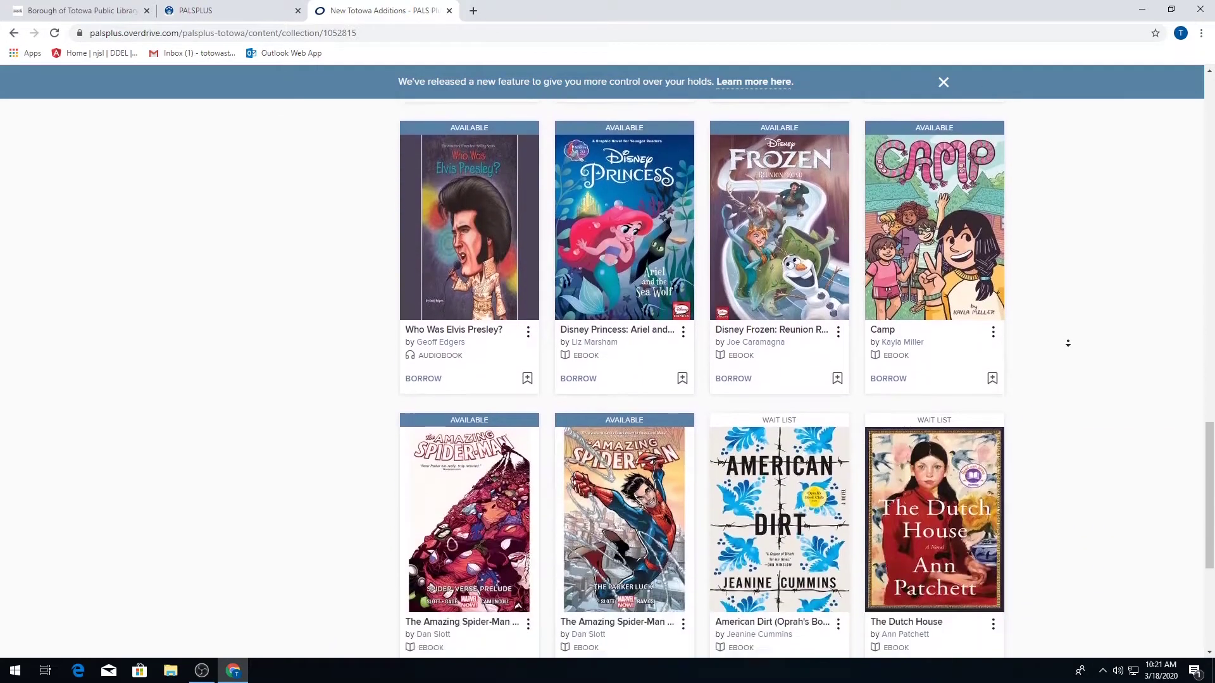
key(Home)
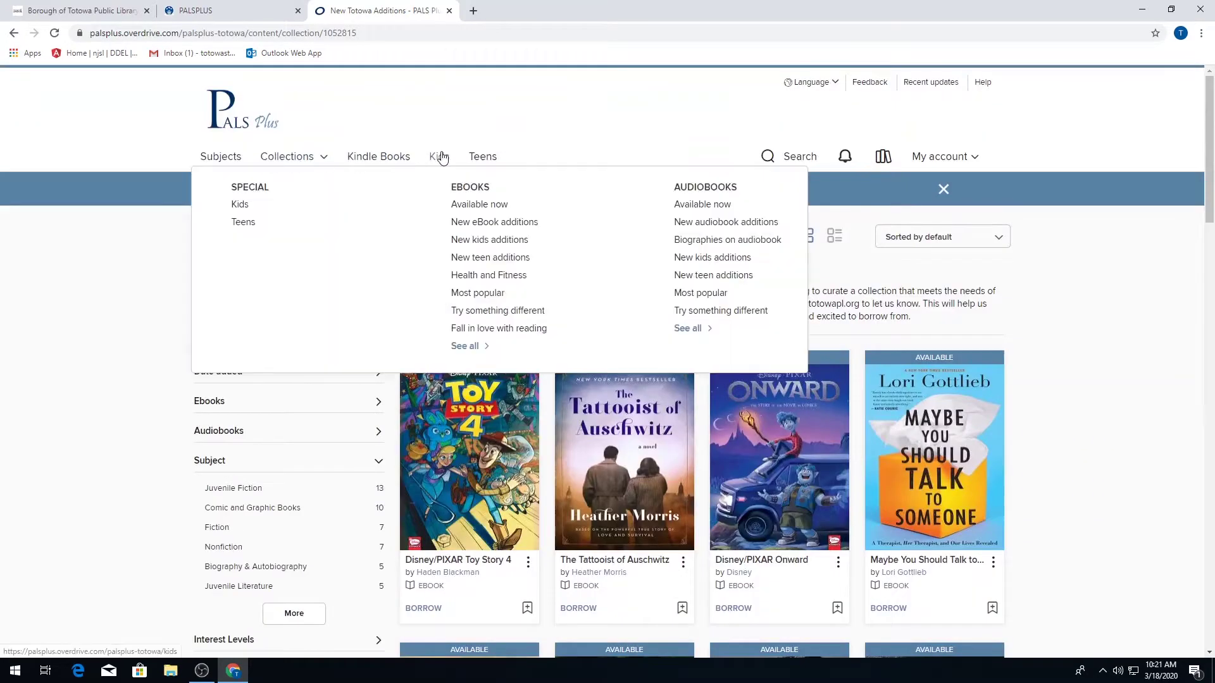
Visit the Kids and Teens sections one after the other, returning to the main collection after each
click(440, 157)
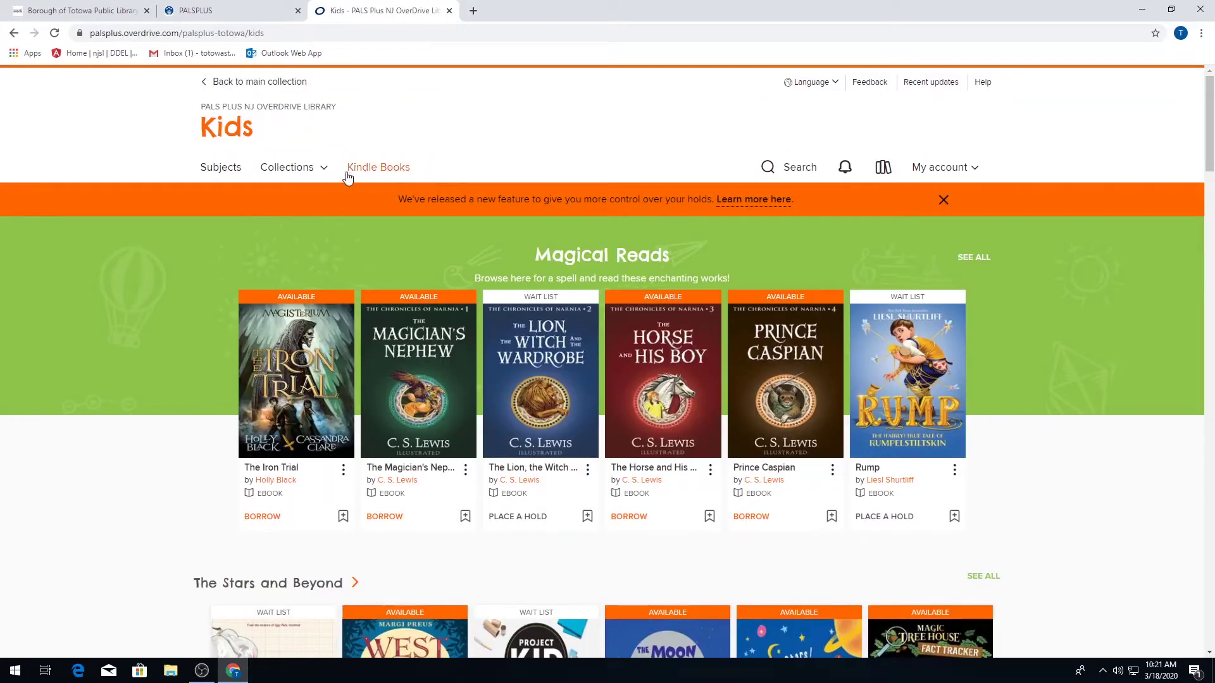
click(213, 87)
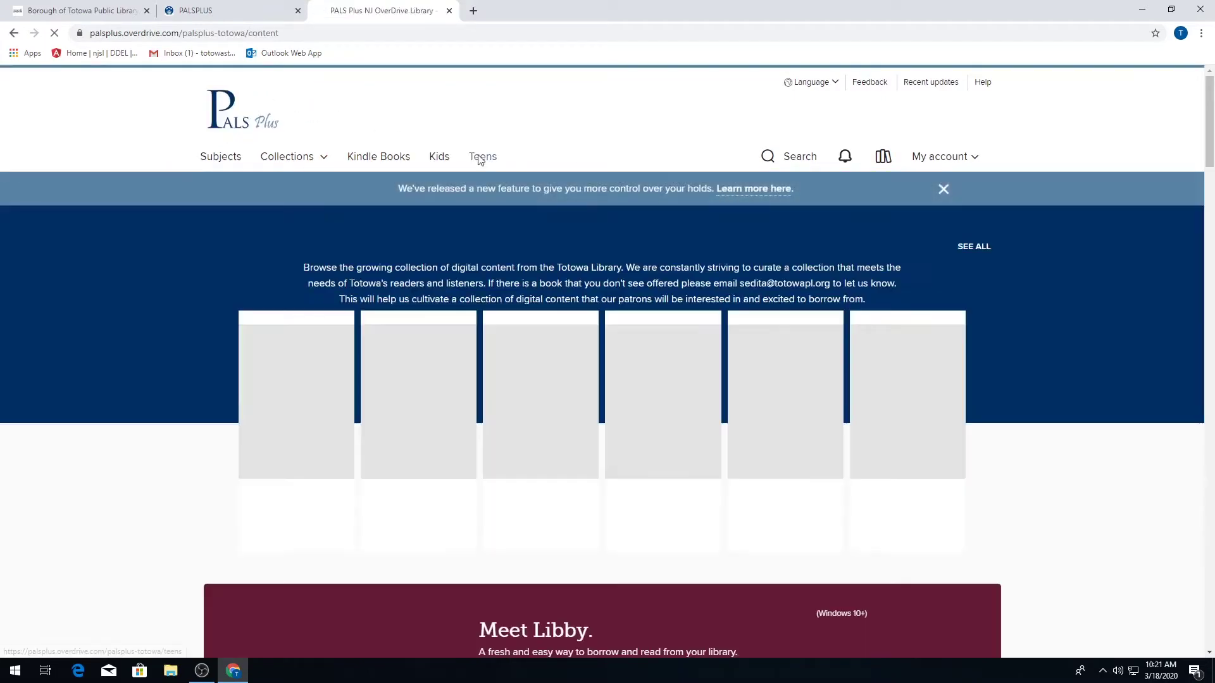
click(480, 159)
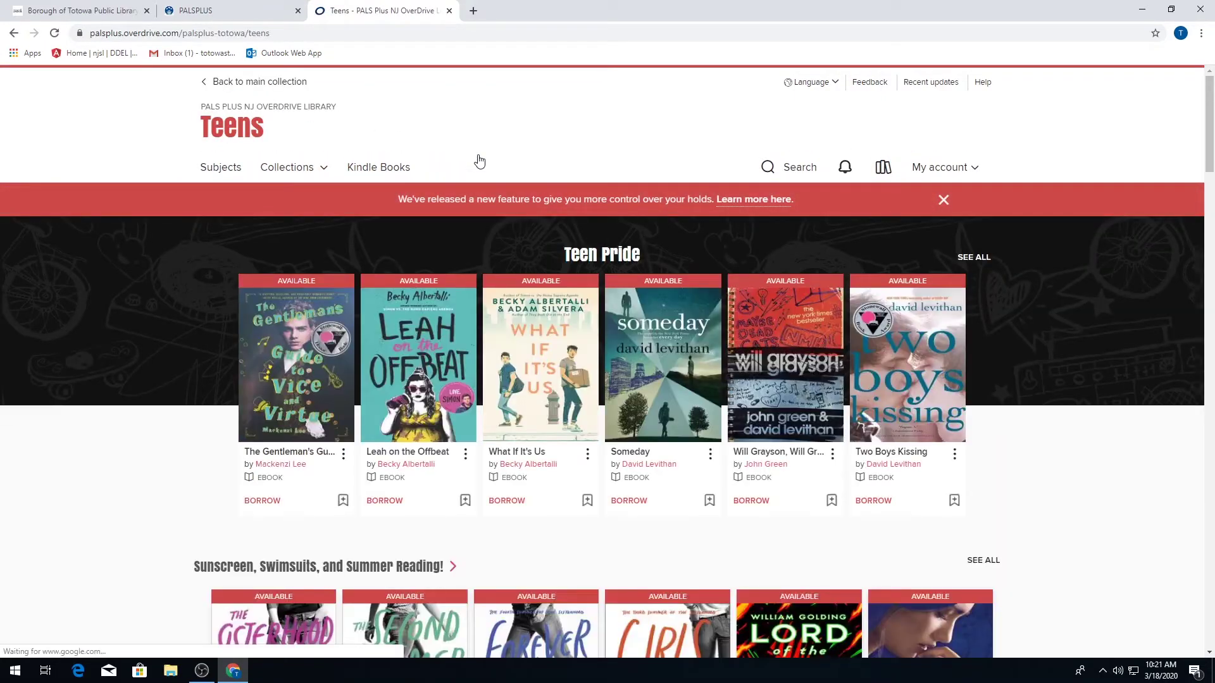
scroll(480, 162, down, 7)
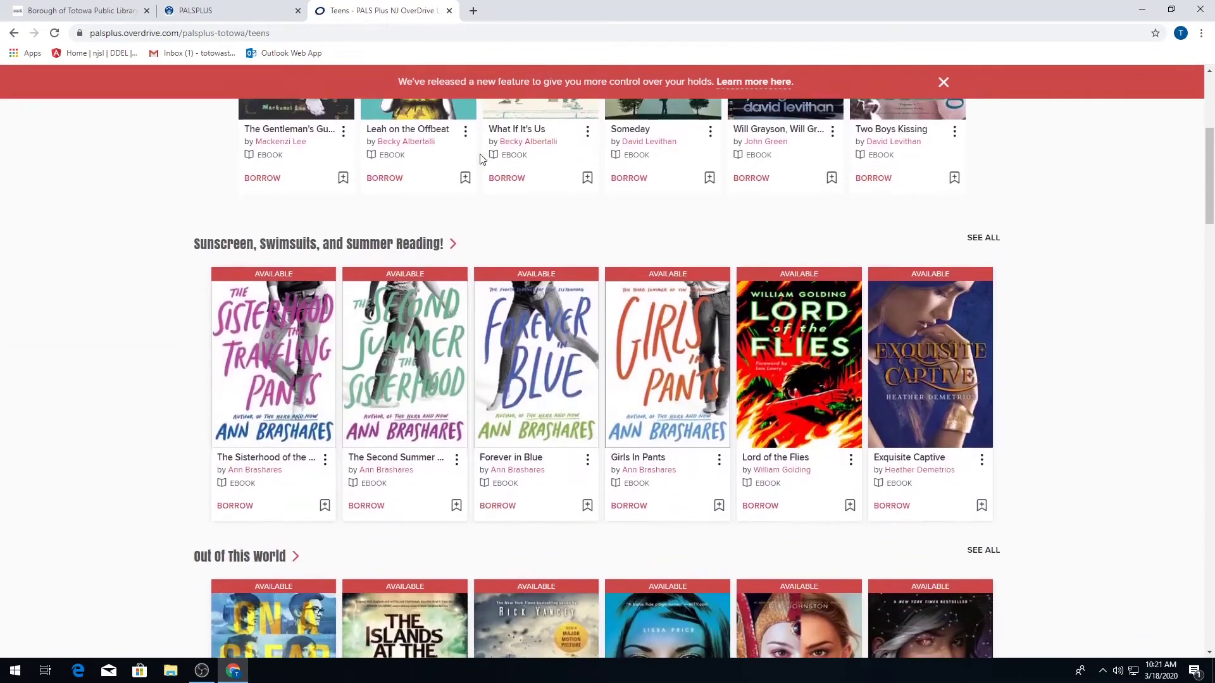
scroll(442, 146, up, 7)
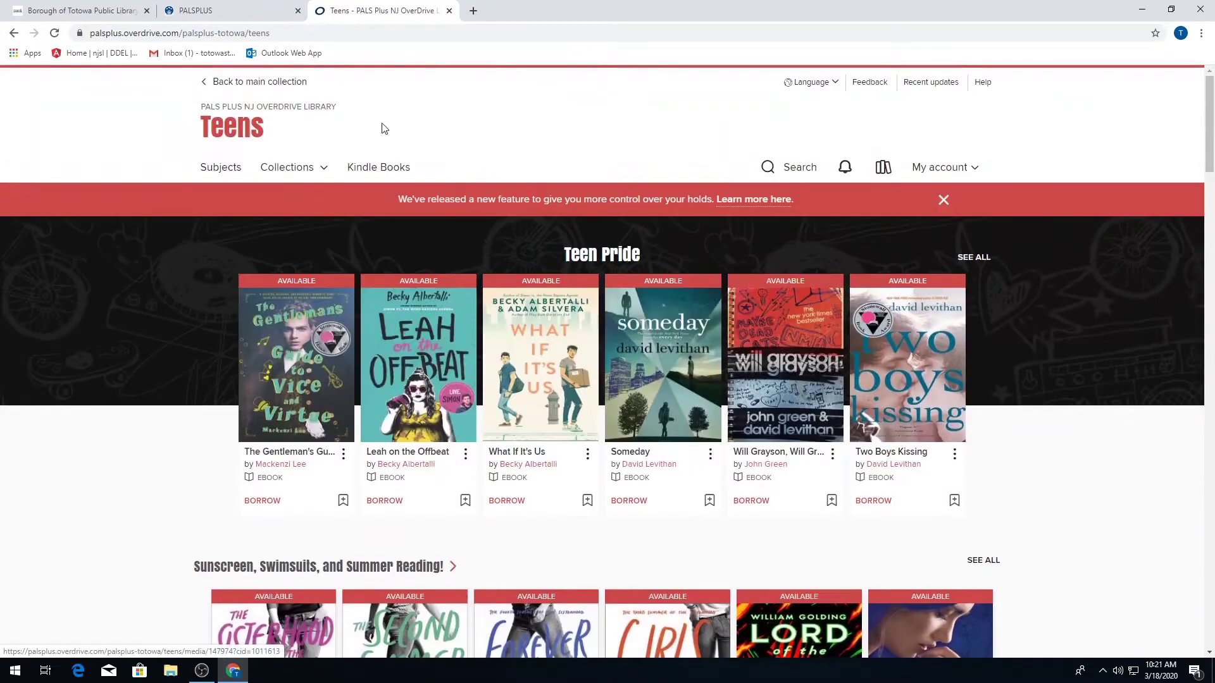
click(227, 84)
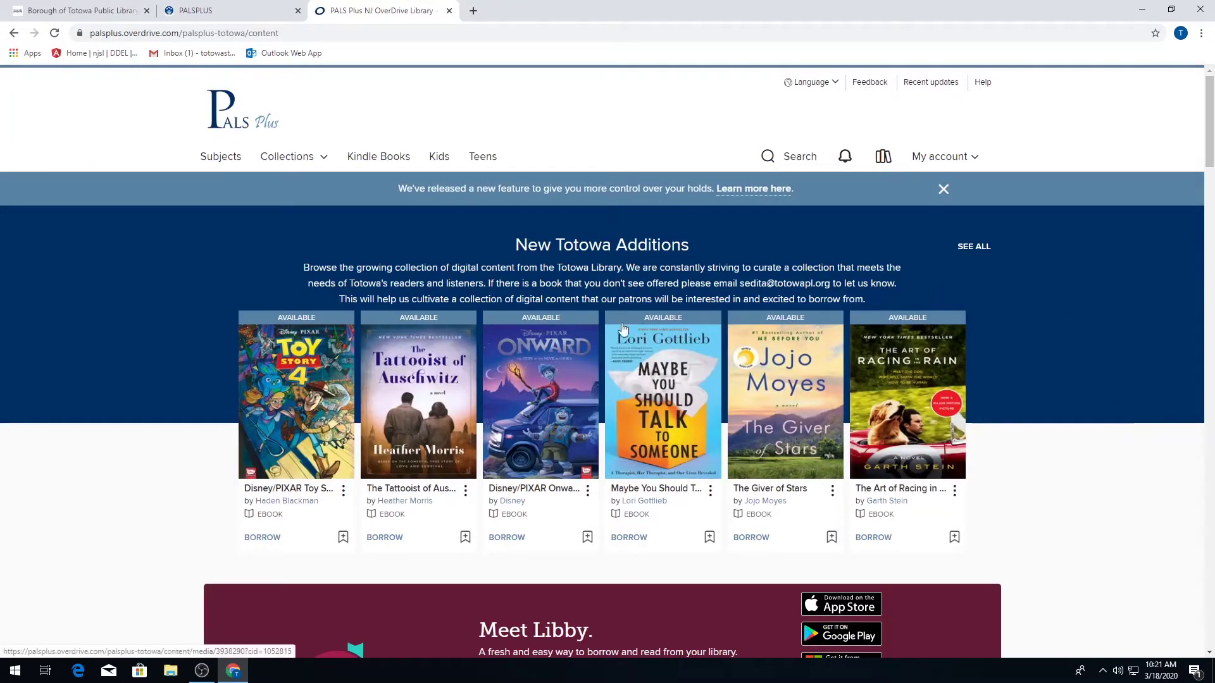
Open the ebook "Maybe You Should Talk to Someone" and examine its copy availability and full description
click(706, 326)
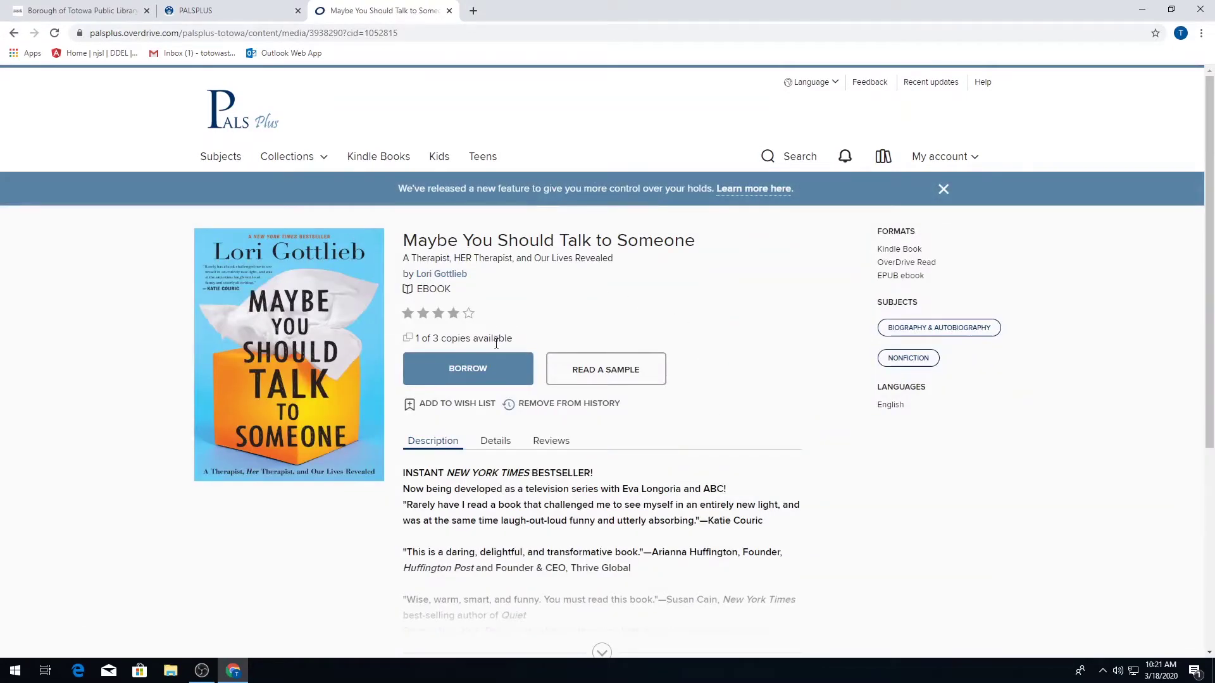
drag(415, 339, 522, 344)
click(522, 345)
scroll(522, 344, down, 1)
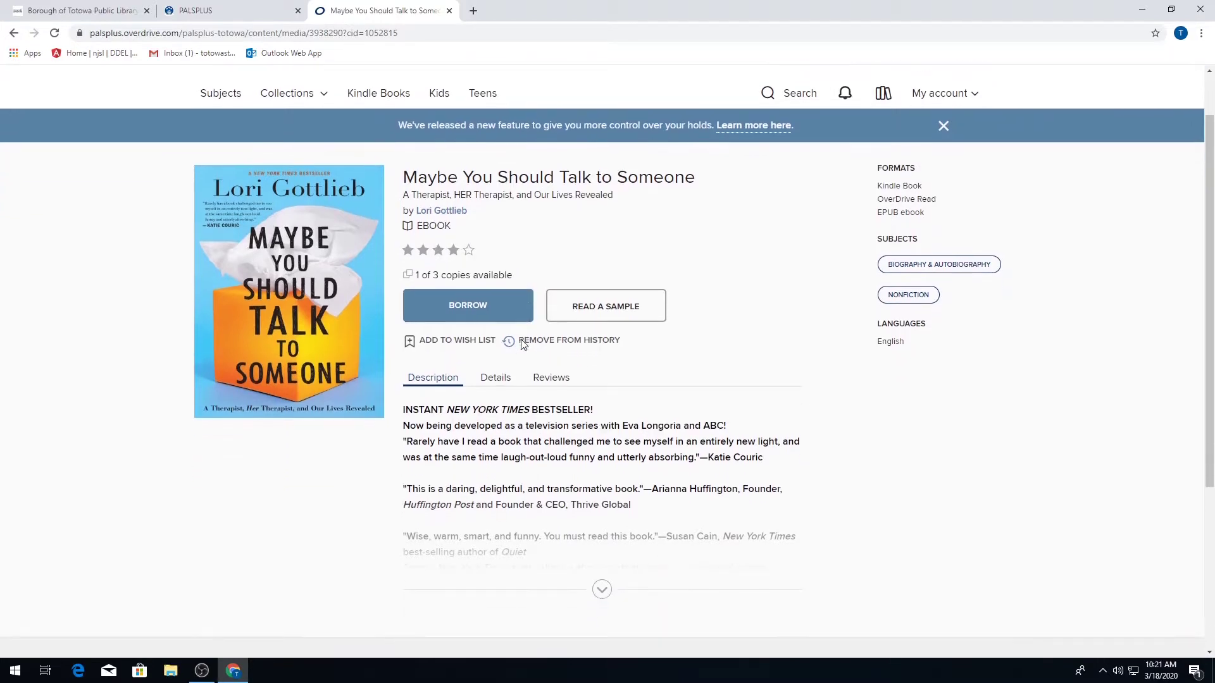
scroll(615, 598, down, 6)
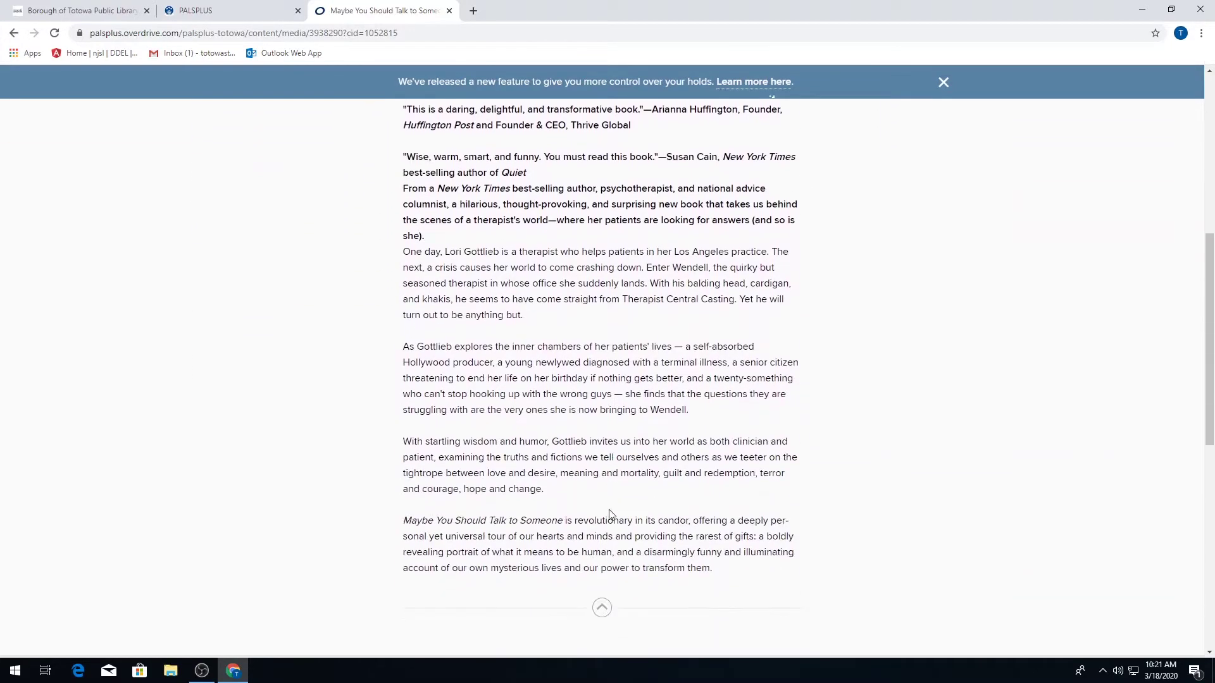
scroll(610, 515, up, 7)
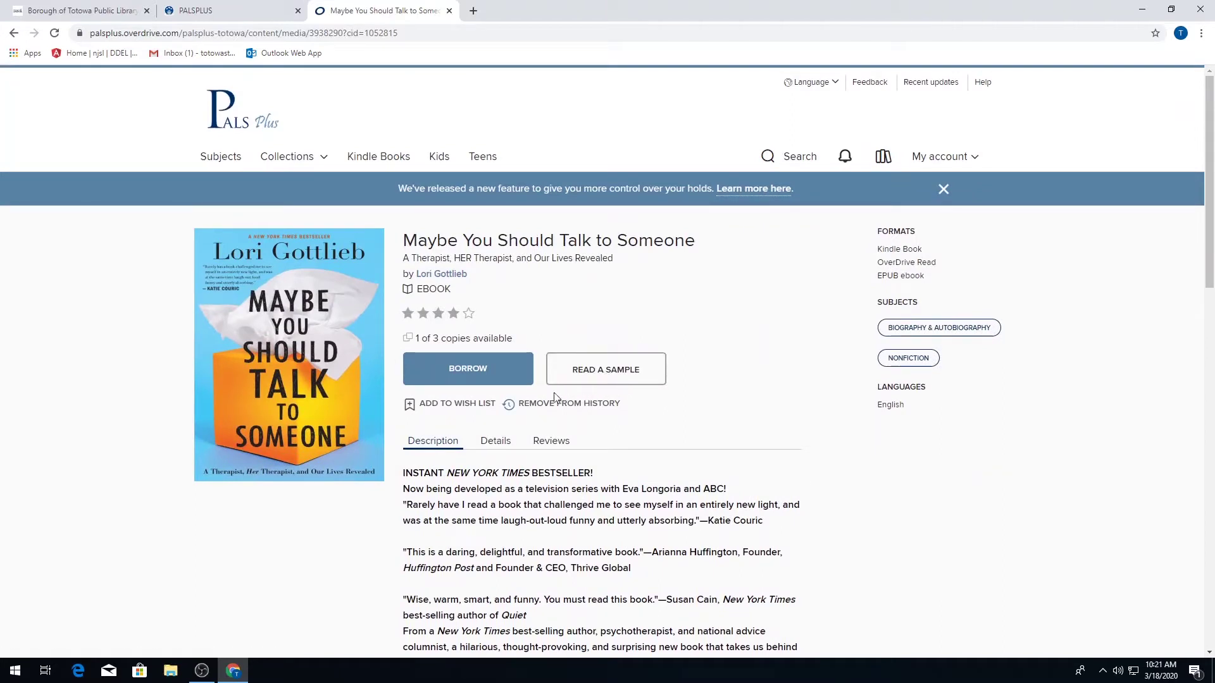
Borrow the ebook "Maybe You Should Talk to Someone" for 14 days
click(421, 383)
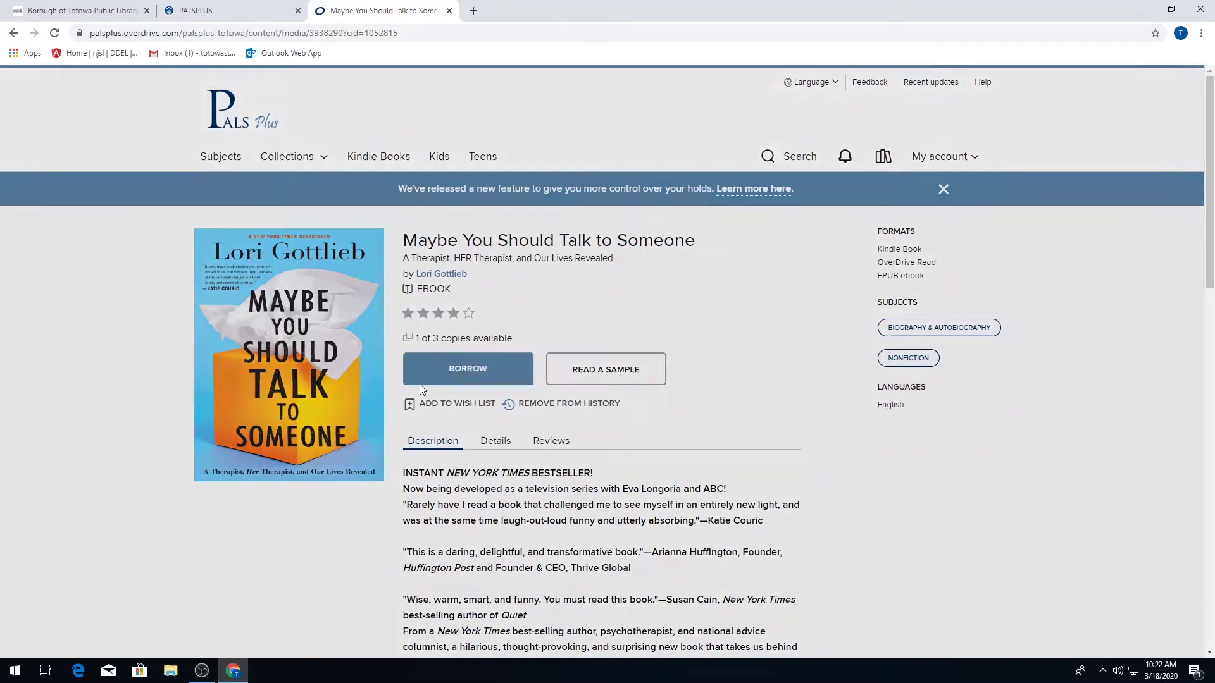
click(684, 232)
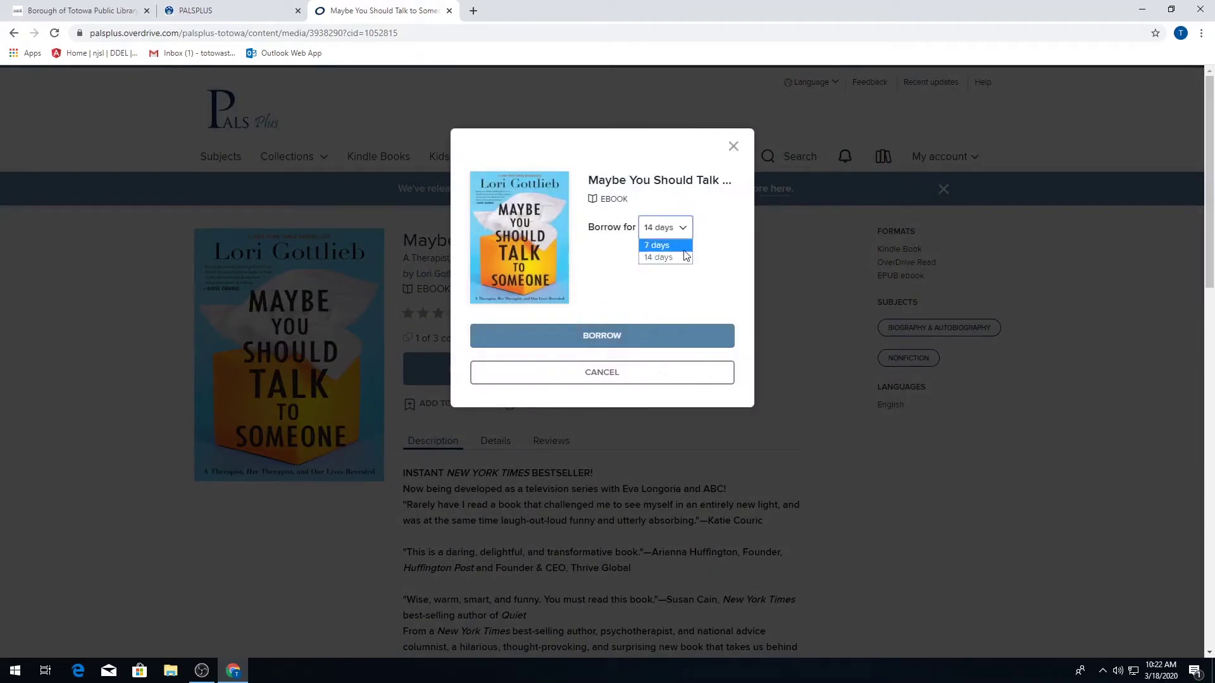
click(658, 336)
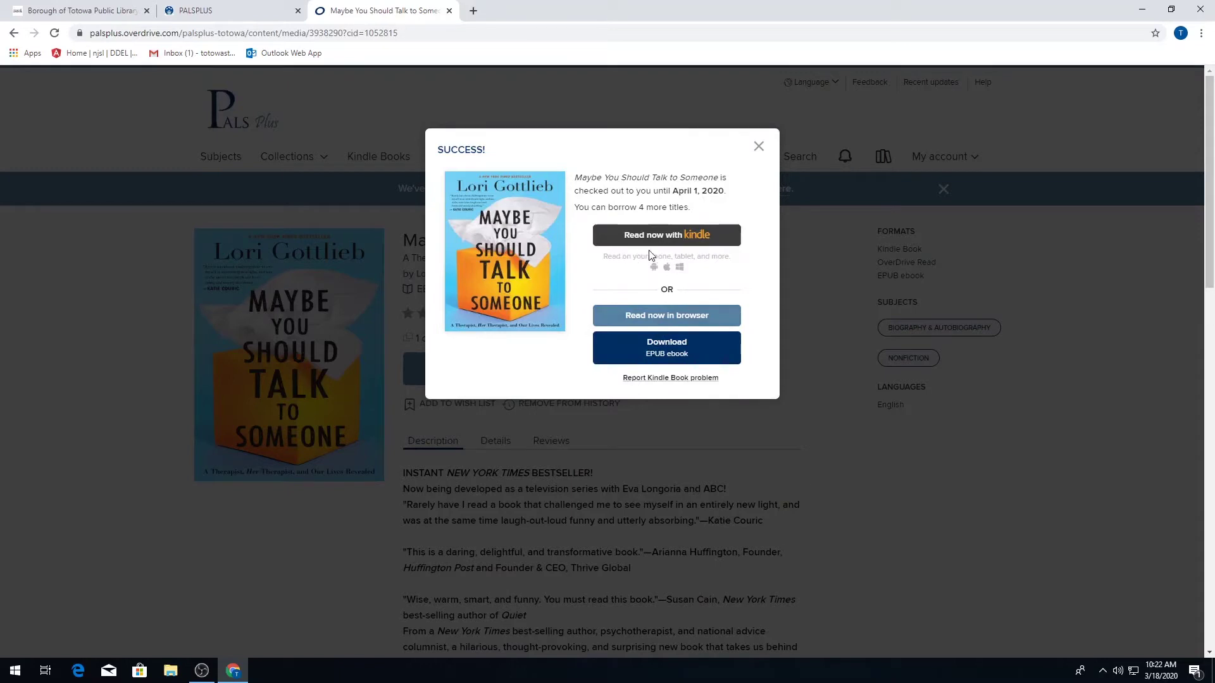
Open the borrowed ebook for reading in the browser and turn a few pages forward
click(594, 325)
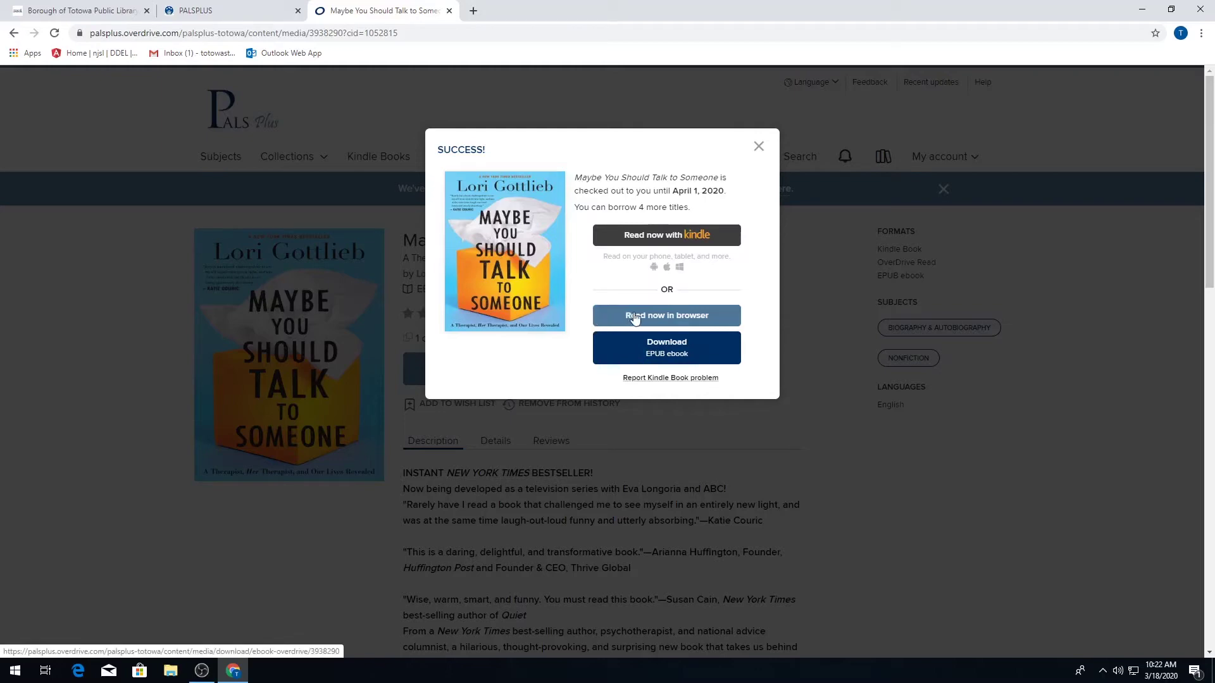
click(715, 315)
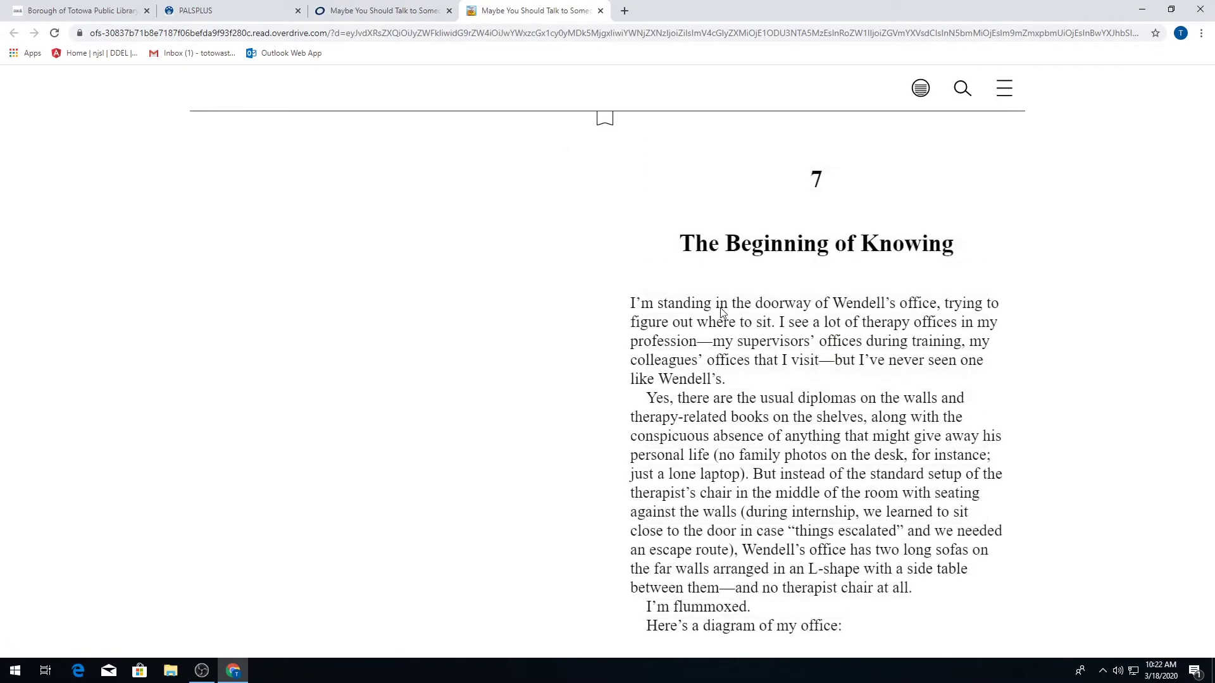
click(1006, 238)
click(1007, 240)
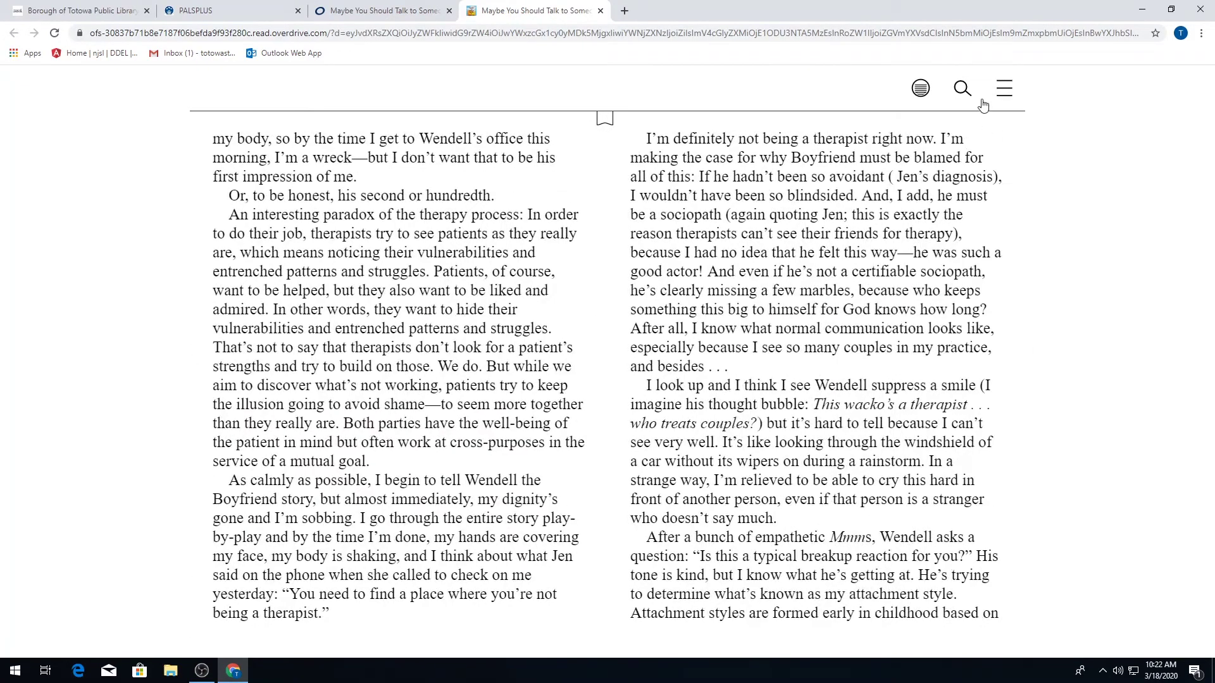
In the reading settings, increase the text size to the maximum and try the Sepia and Dark lighting before returning to Bright
click(1005, 89)
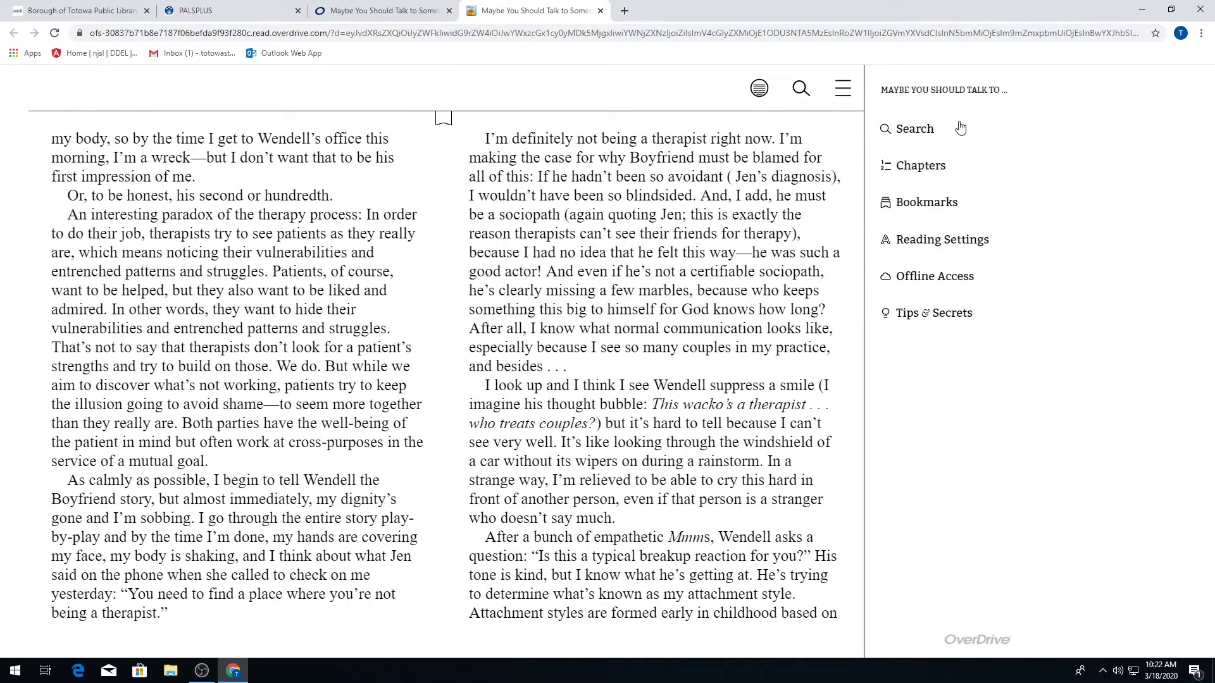
click(927, 243)
drag(924, 269, 992, 267)
click(928, 376)
click(947, 381)
click(832, 378)
scroll(841, 562, down, 1)
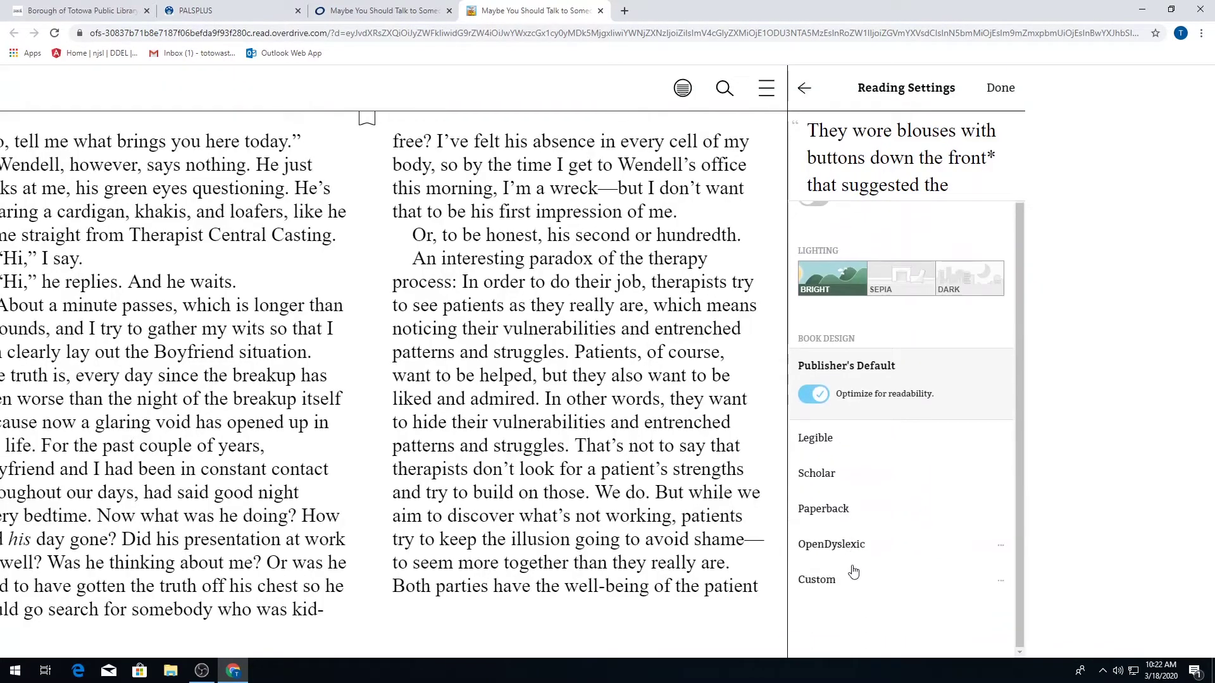
Try the Paperback book design, switch to OpenDyslexic, and return to the book to page forward
click(846, 524)
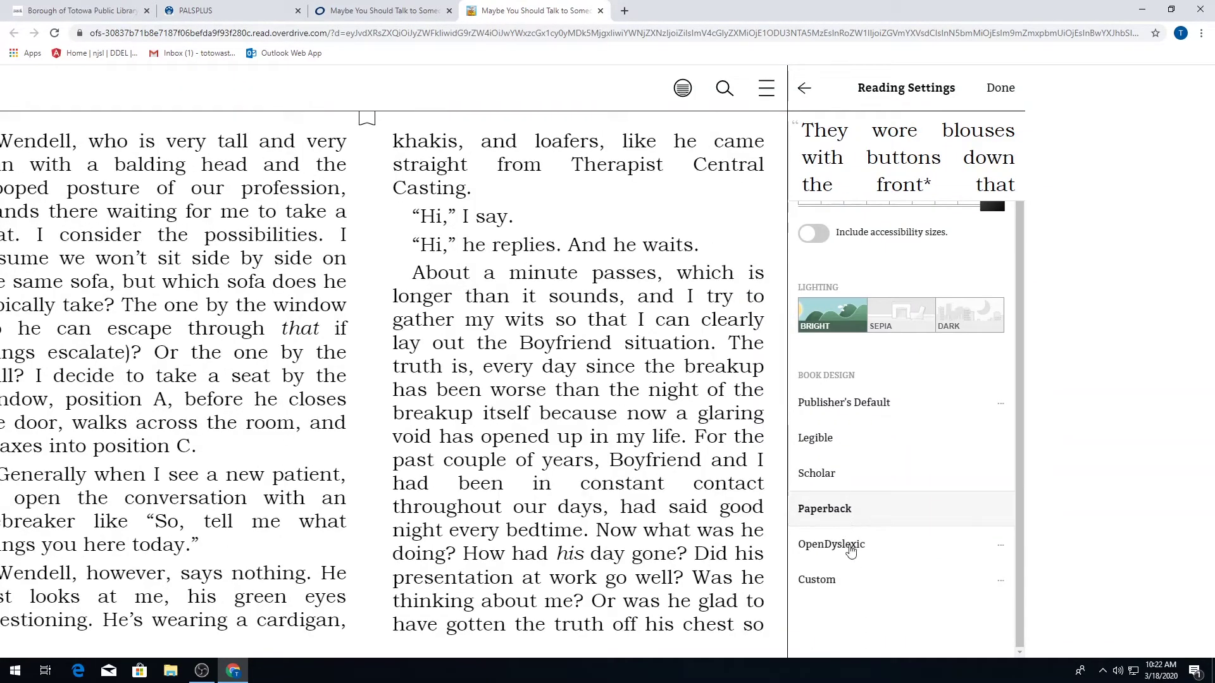
click(850, 548)
click(711, 399)
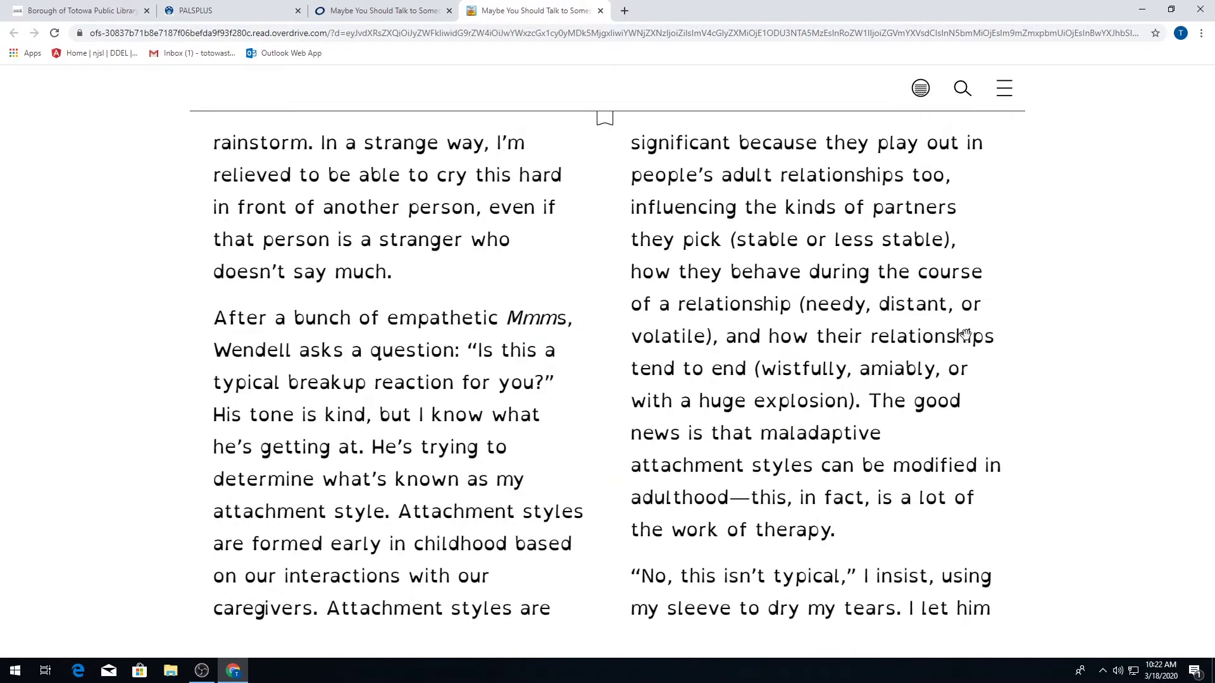
click(965, 334)
In the reading settings, set the book design to Publisher's Default and return to the book
click(1004, 88)
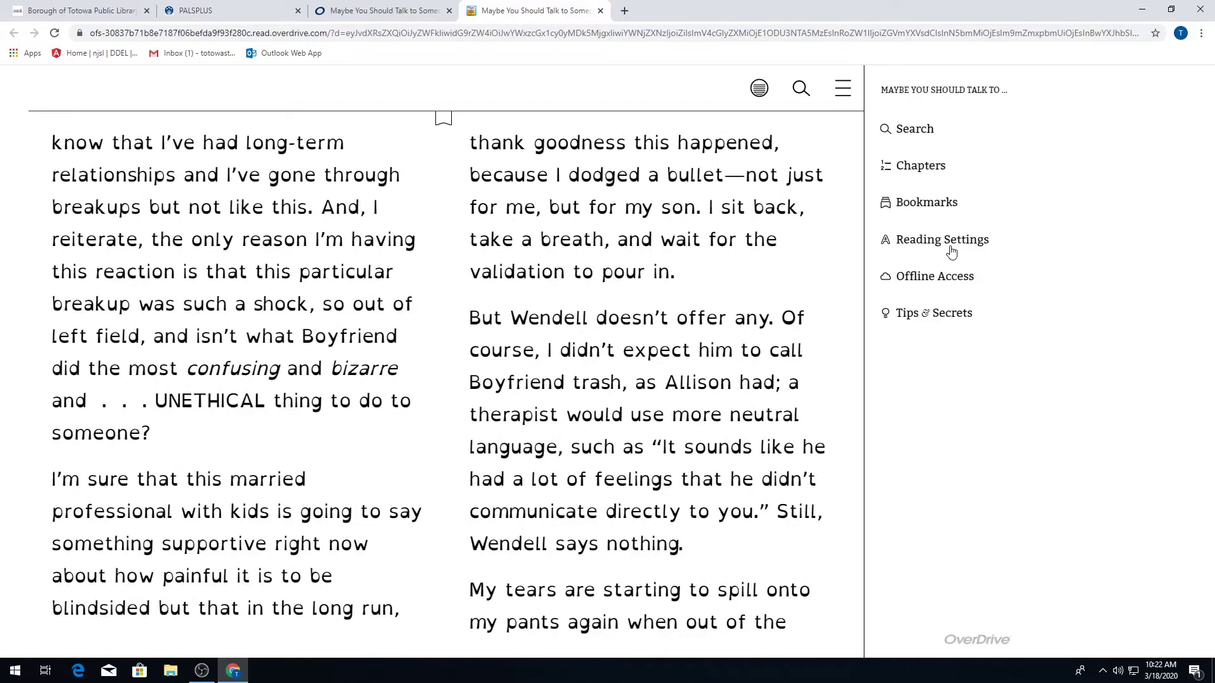
click(951, 252)
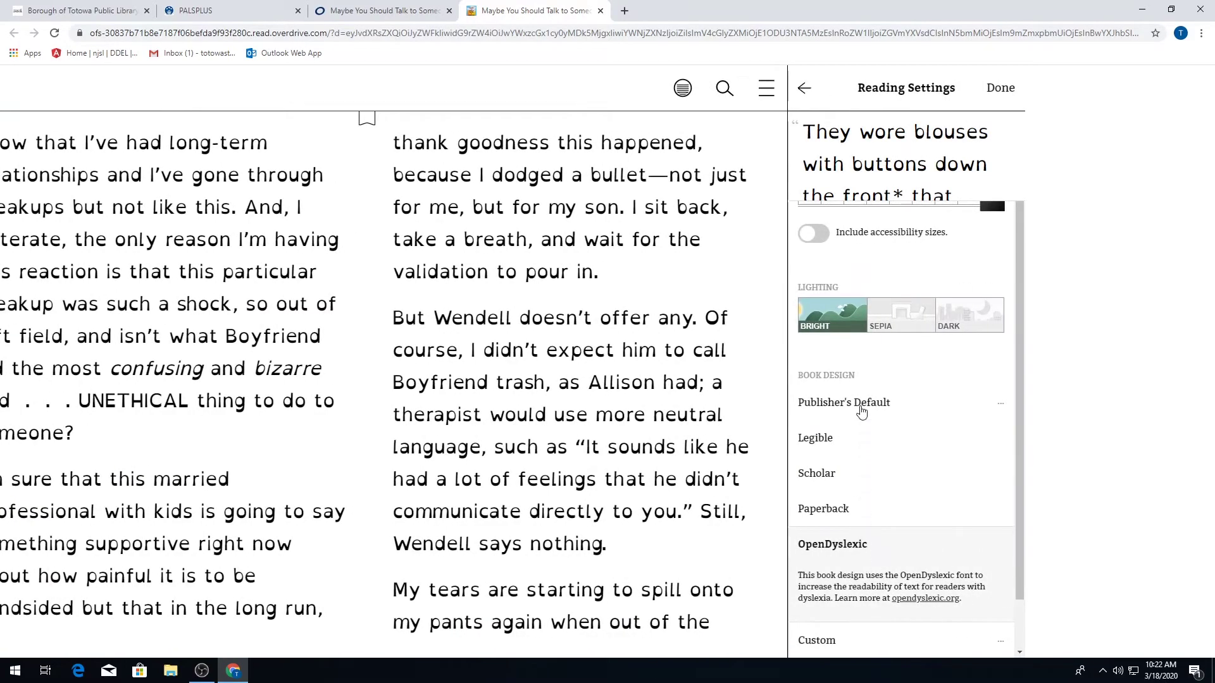
click(861, 412)
click(1002, 95)
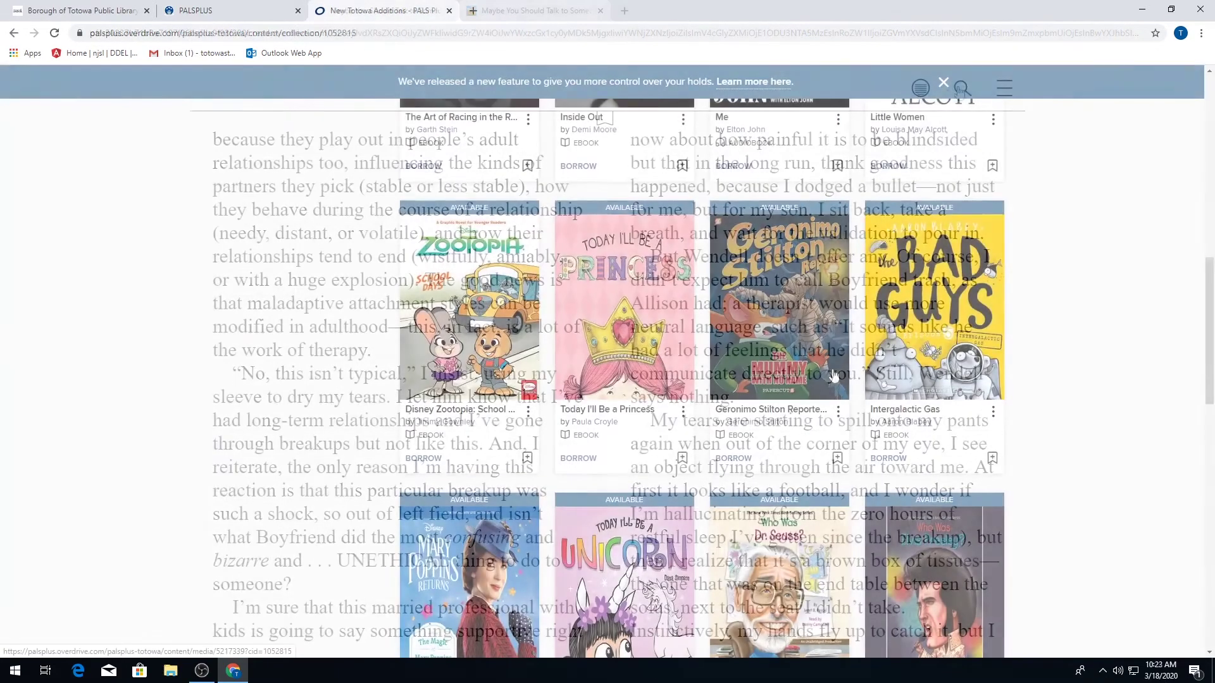
Find the audiobook "Who Was Dr. Seuss?" in the New Totowa Additions collection and borrow it for 21 days
scroll(812, 218, down, 7)
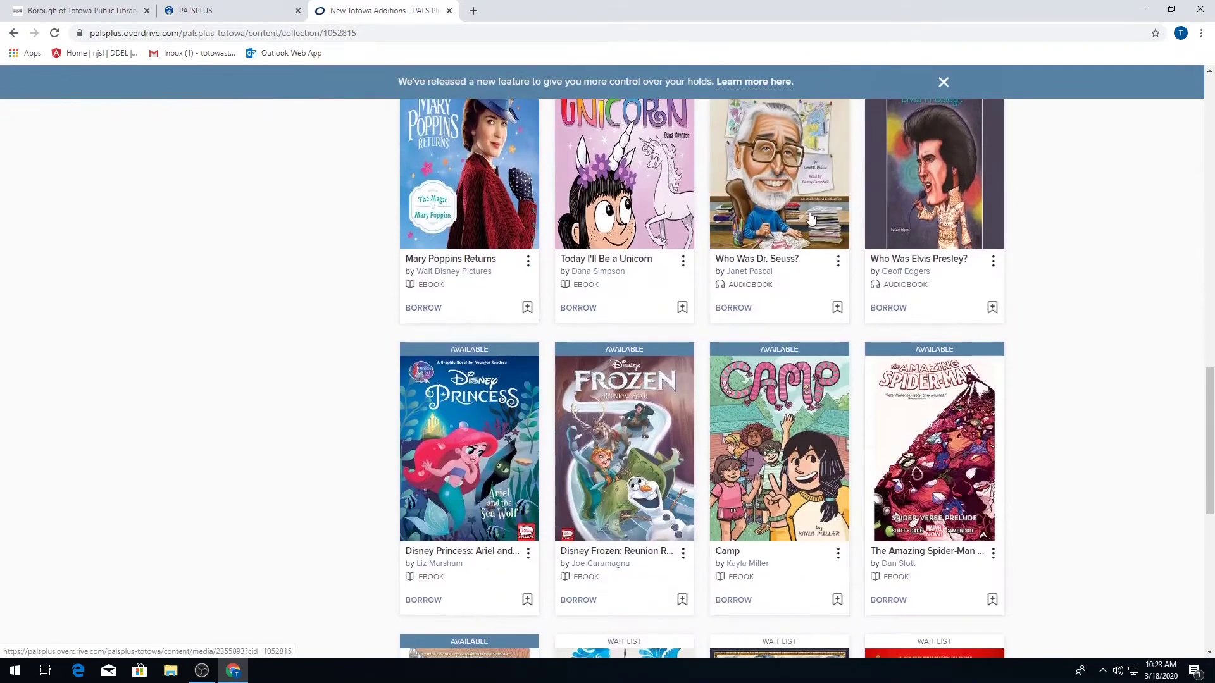
click(811, 218)
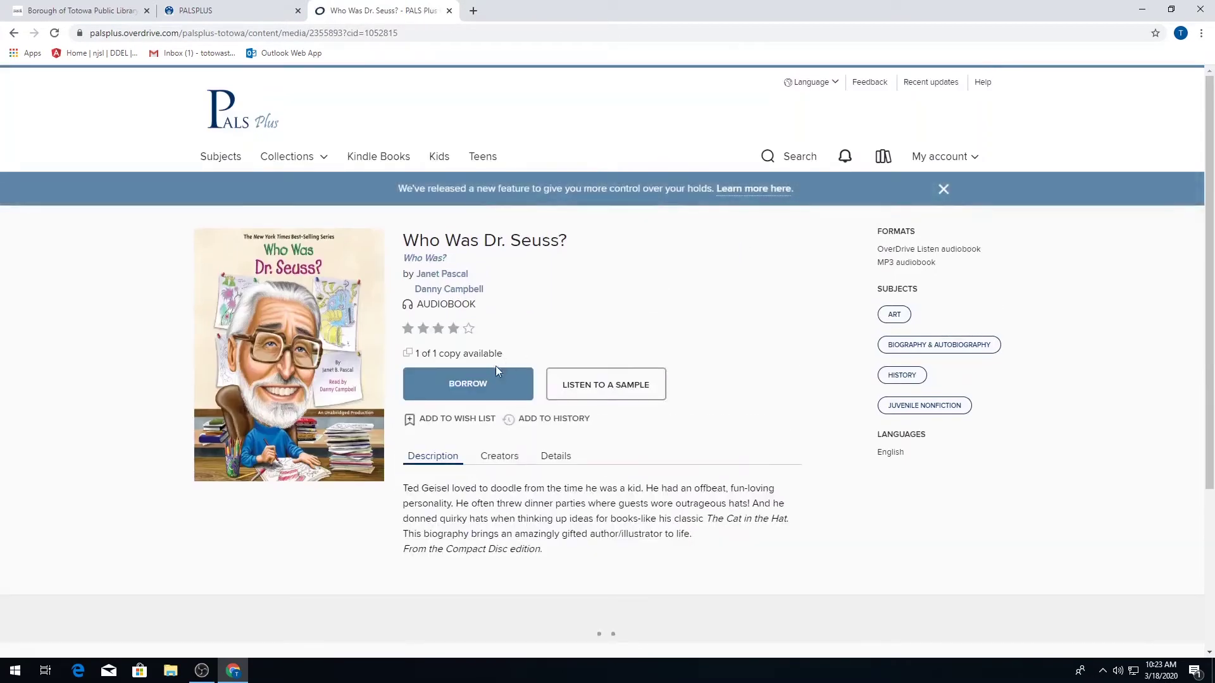
click(474, 397)
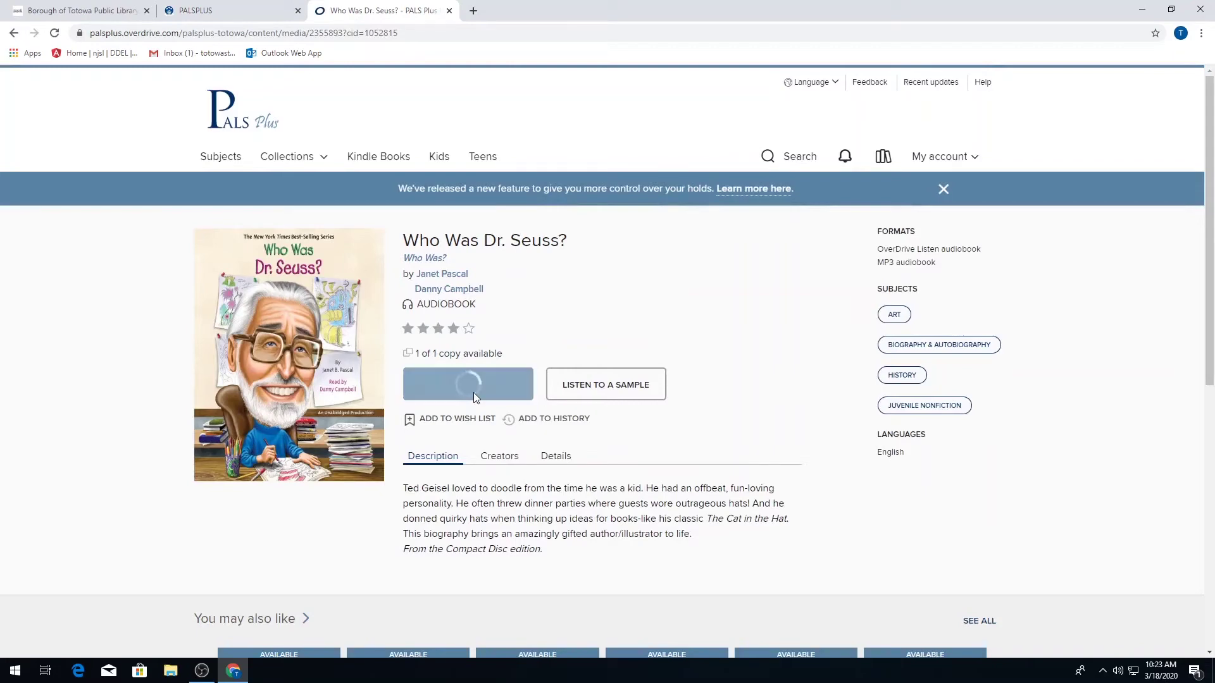
click(661, 252)
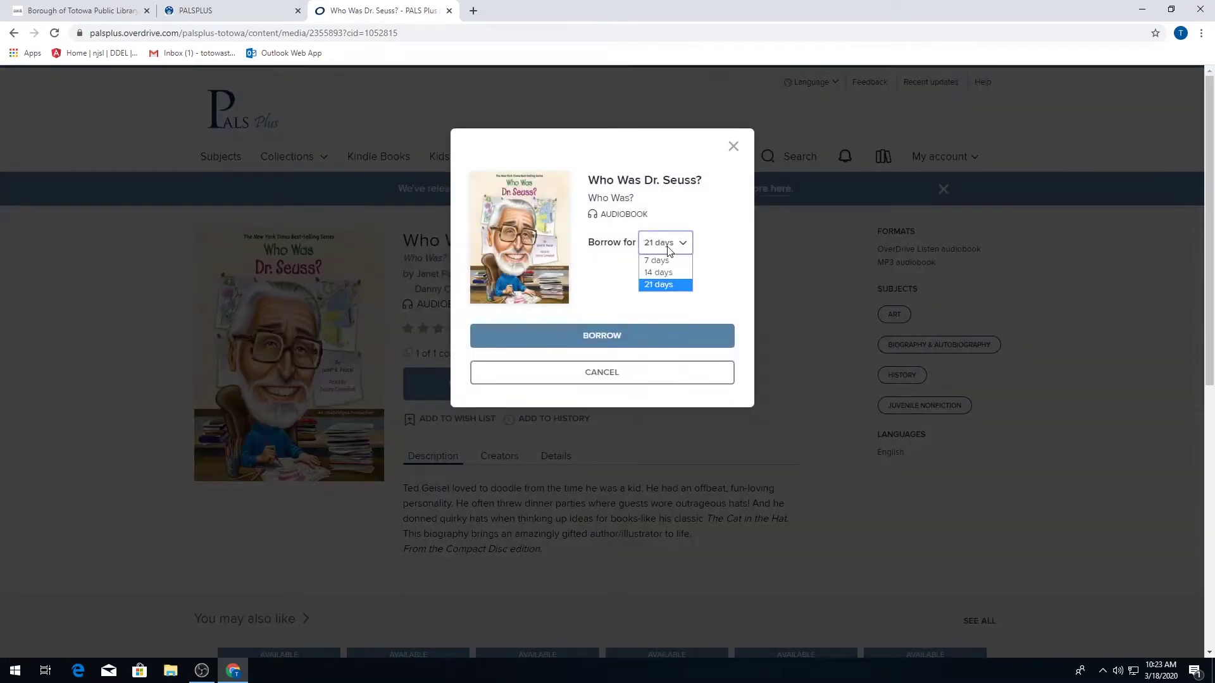
click(673, 296)
click(652, 336)
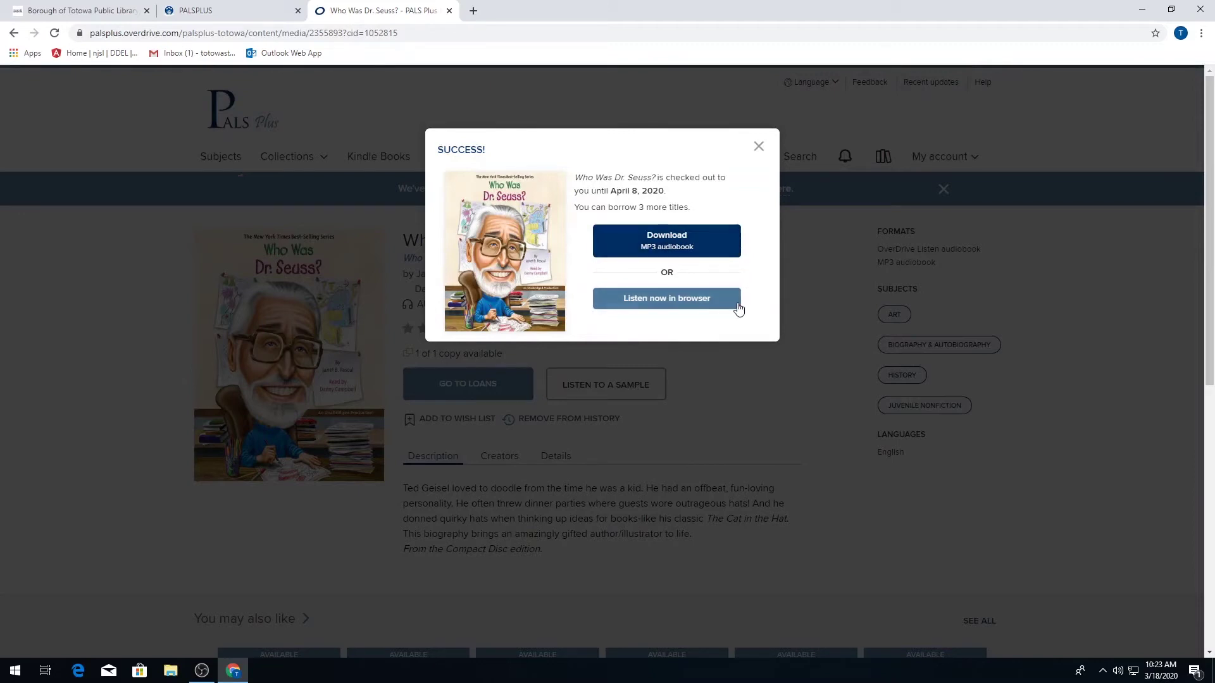
Play the borrowed audiobook briefly in the browser, pause it, and change its playback speed
click(683, 308)
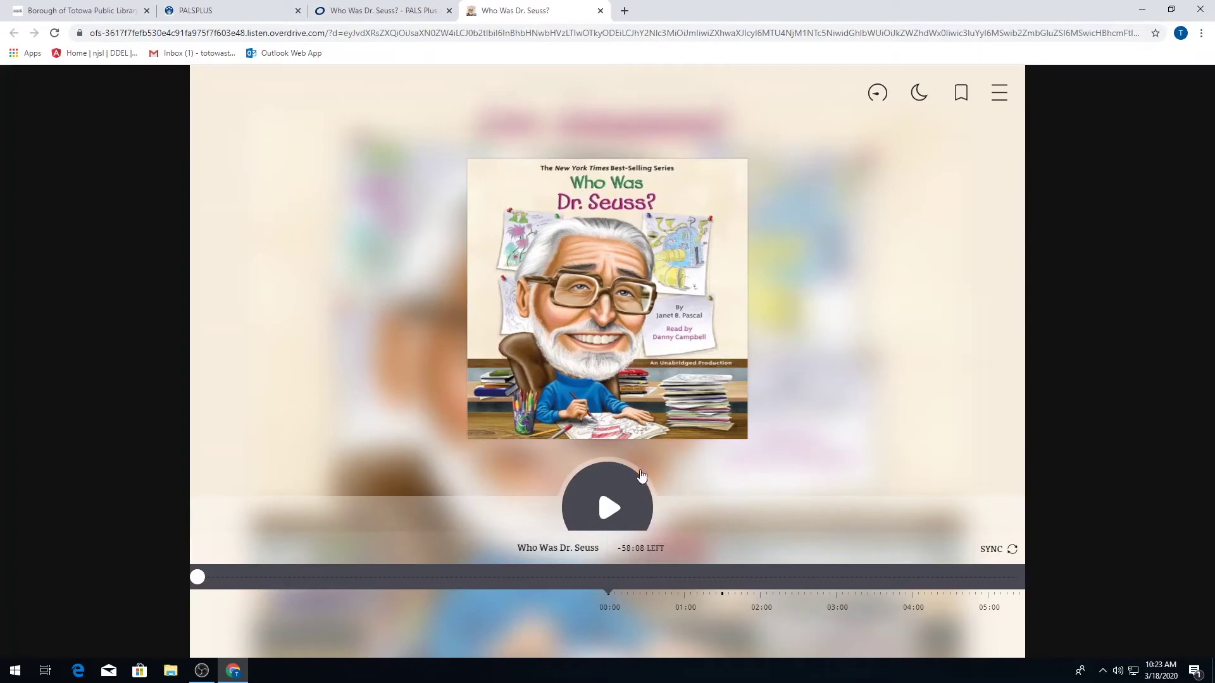
click(618, 506)
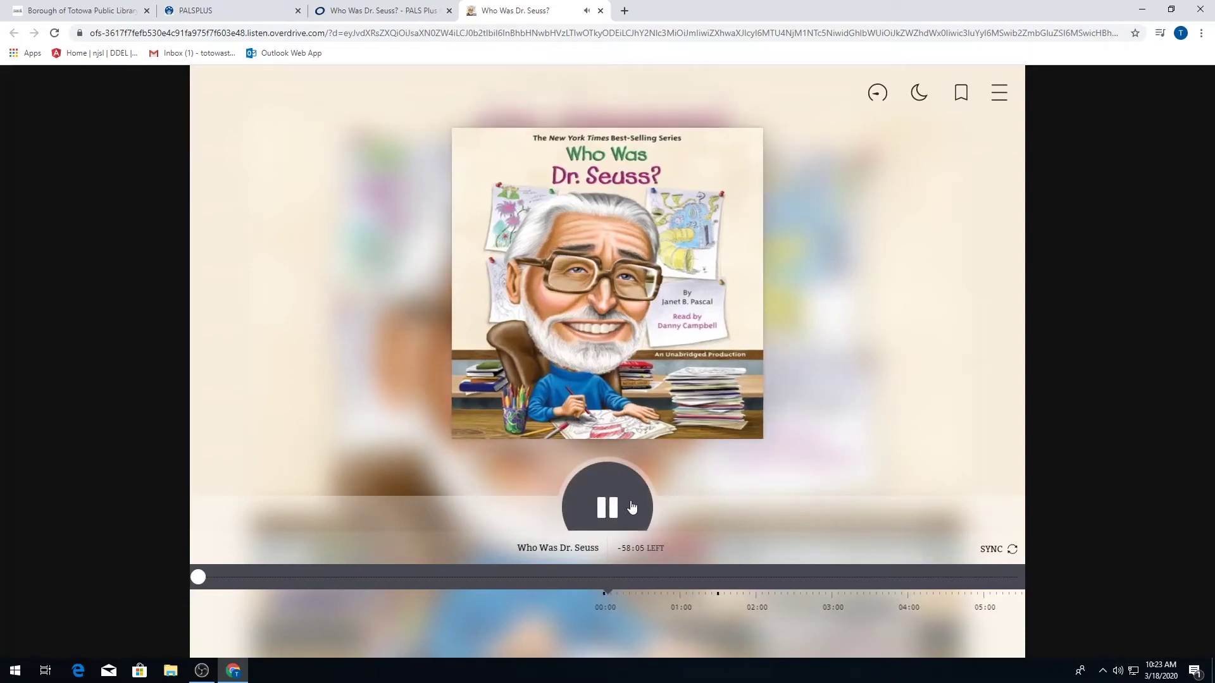
click(631, 507)
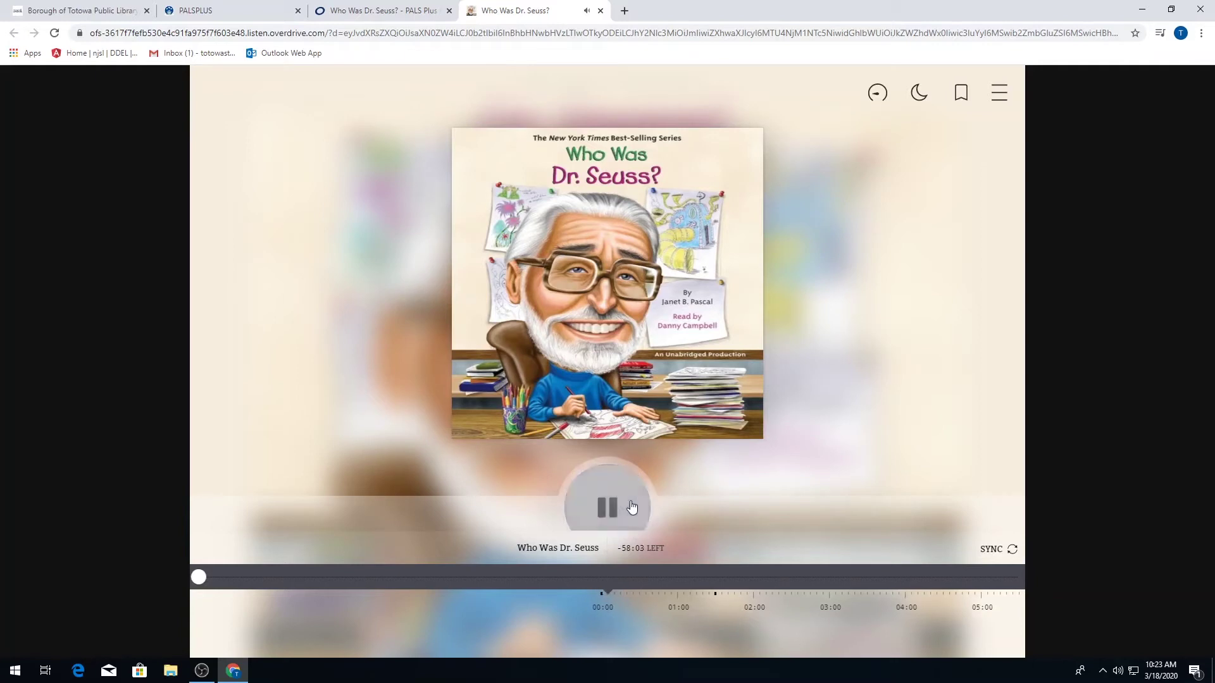
click(879, 105)
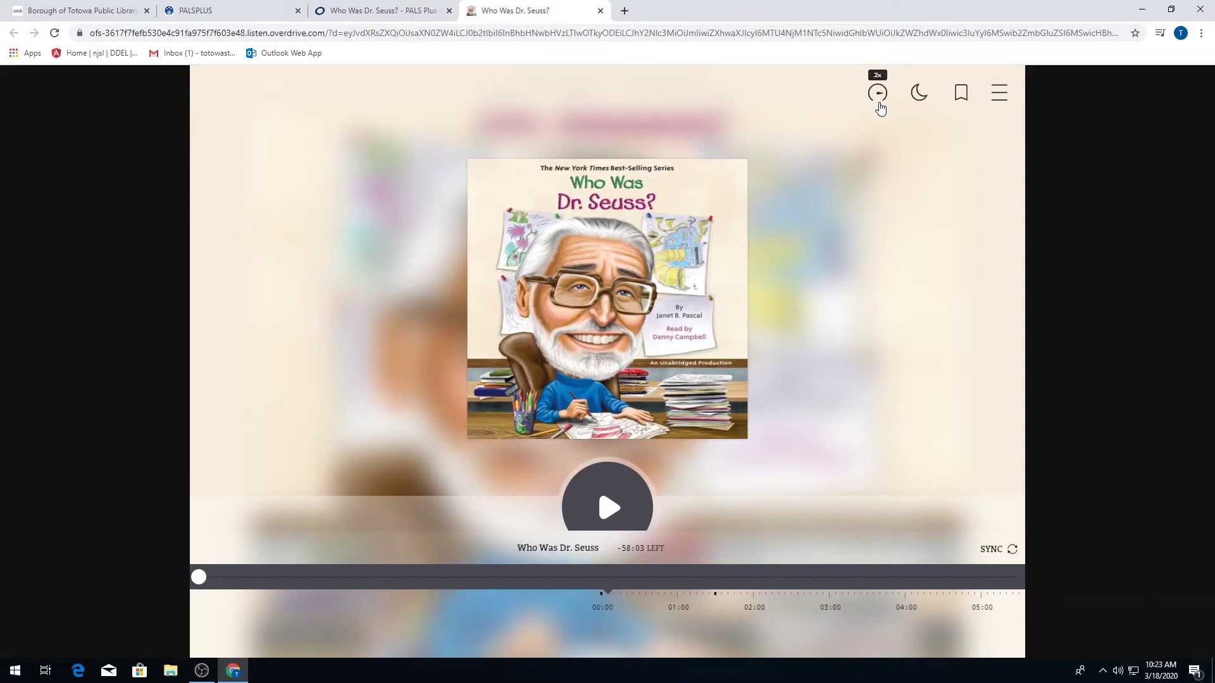
Jump to Chapter 8 of the audiobook and bookmark that position
click(998, 100)
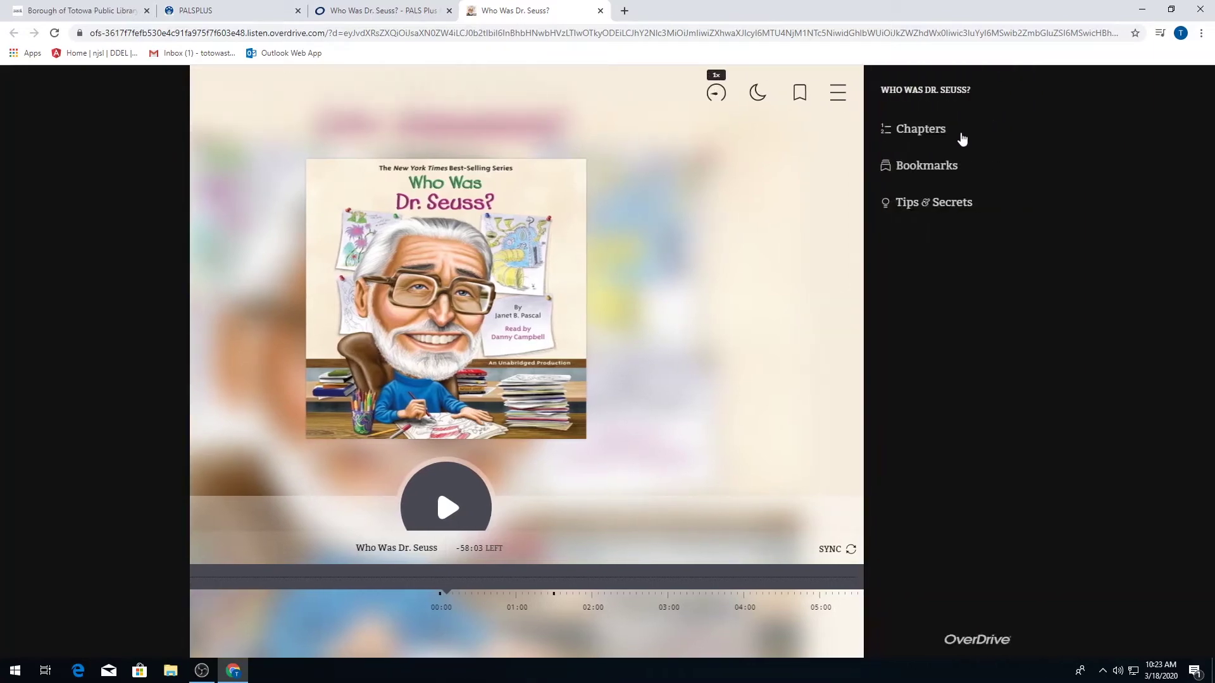
click(960, 137)
click(862, 403)
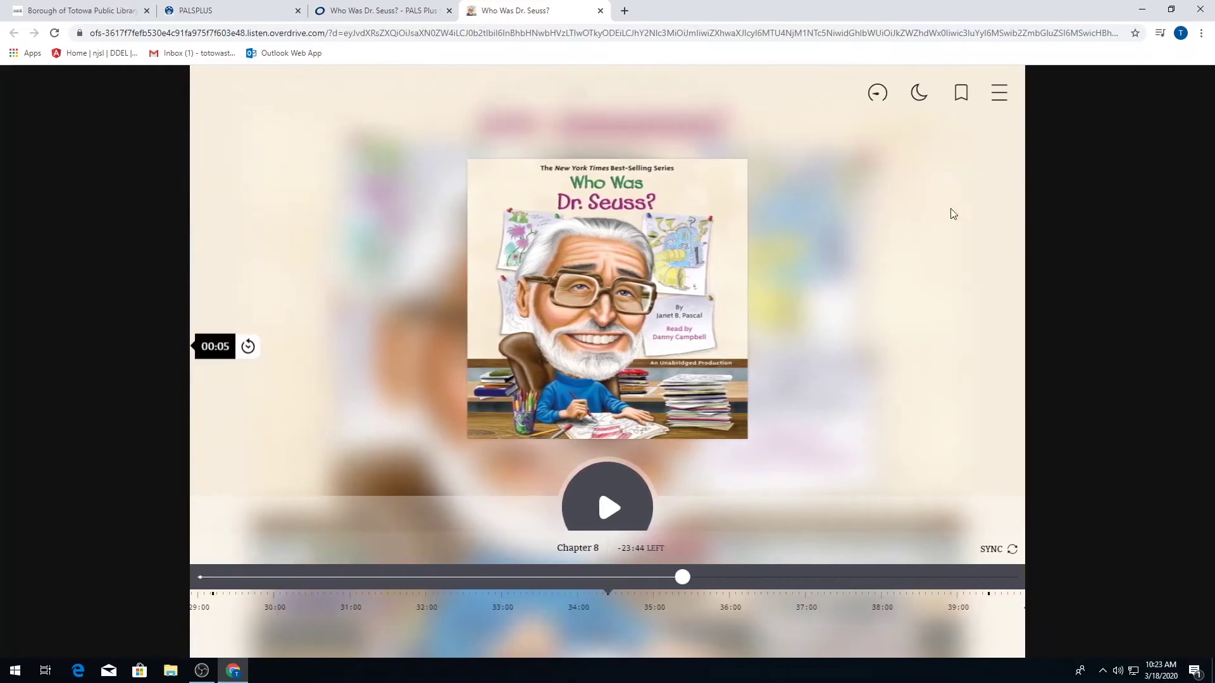
click(962, 94)
click(973, 250)
Place a hold on the wait-listed audiobook "Twisted Twenty-Six" from New Totowa Additions, check the hold position, and dismiss the confirmation
scroll(972, 286, down, 8)
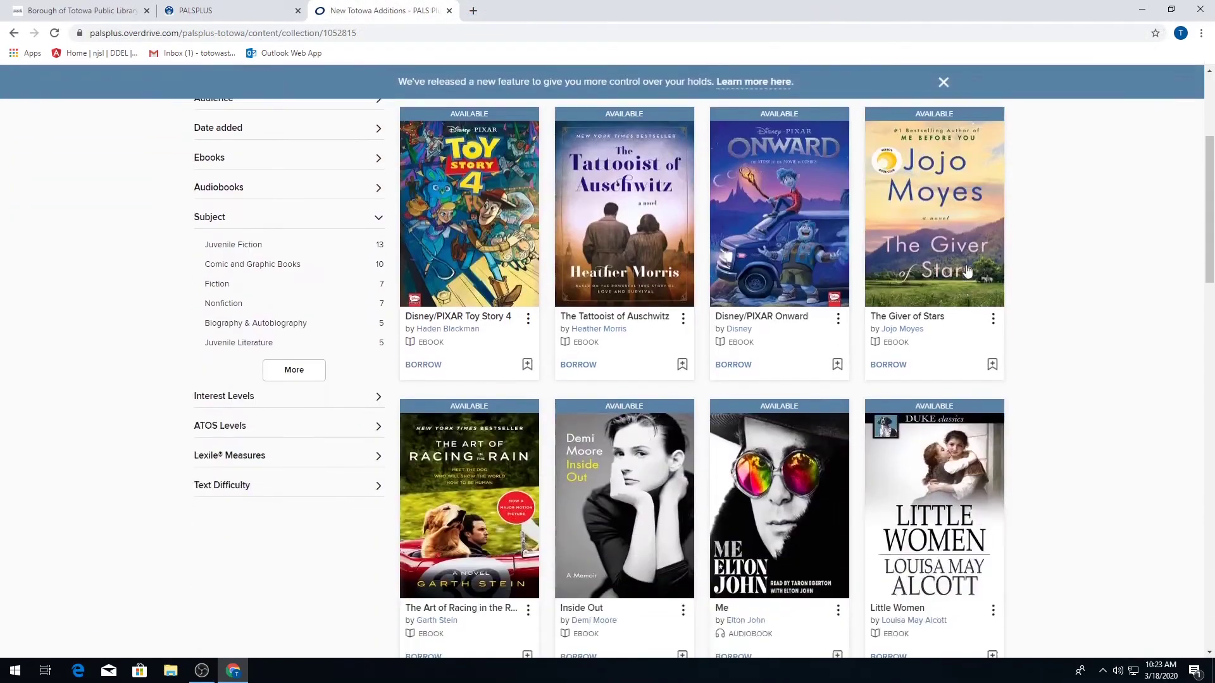
scroll(973, 286, down, 13)
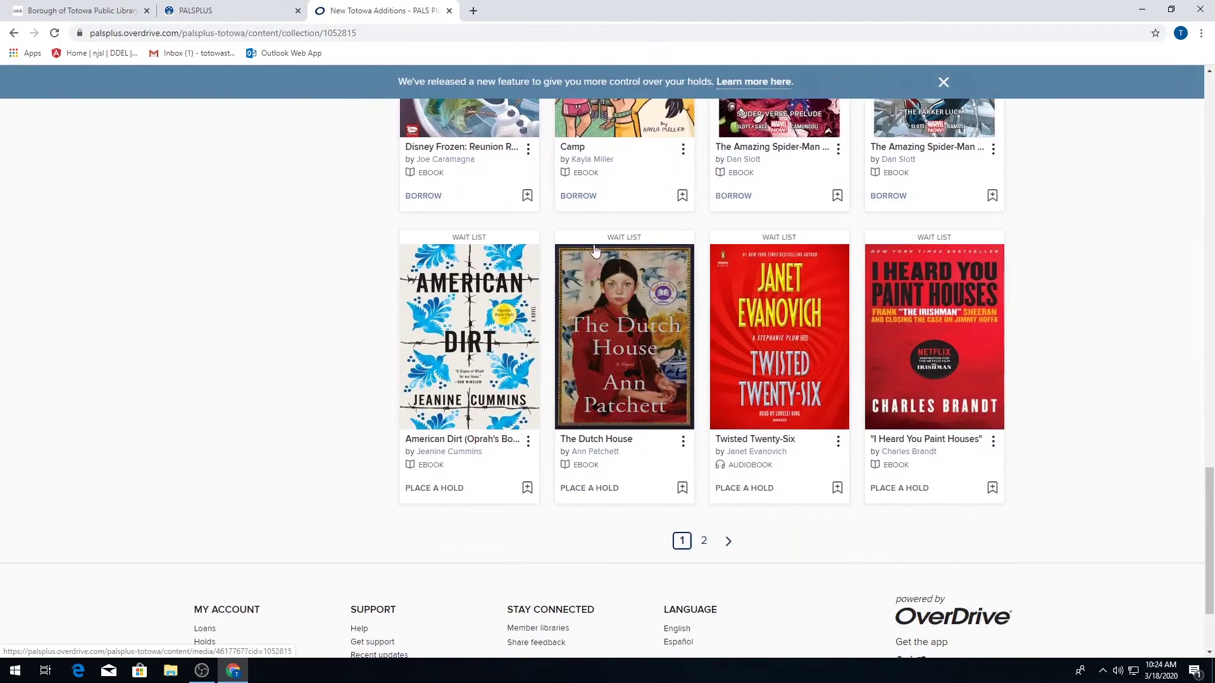
click(825, 252)
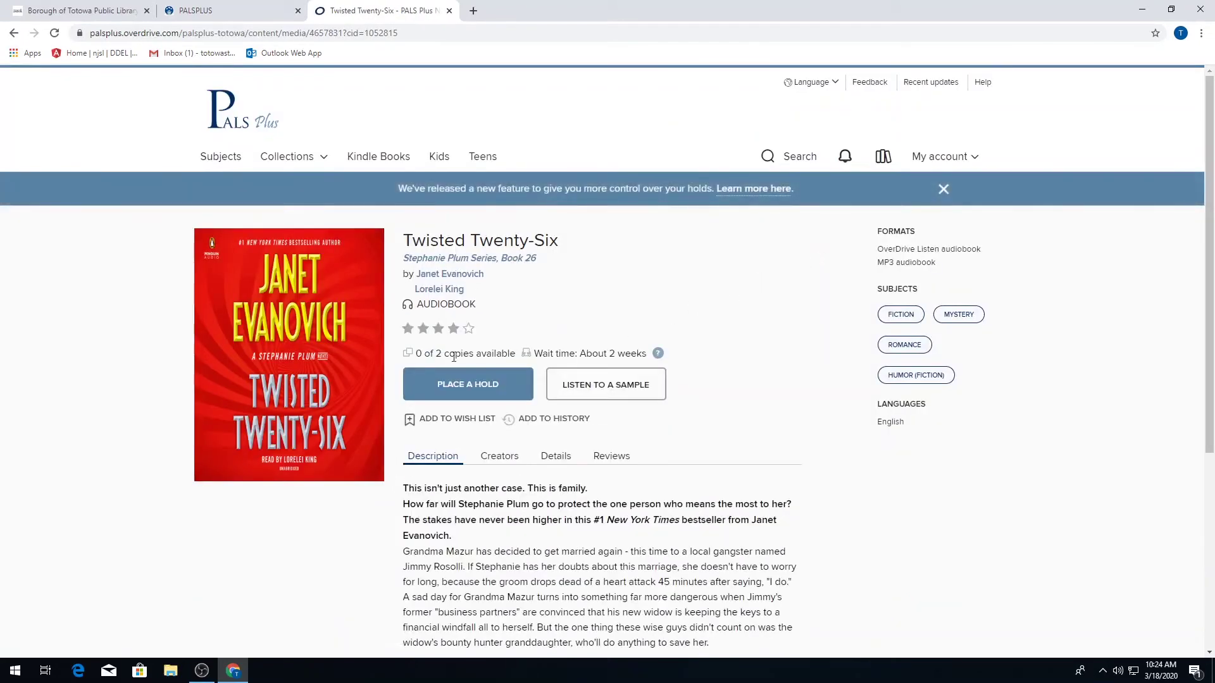
drag(416, 354, 648, 356)
click(497, 389)
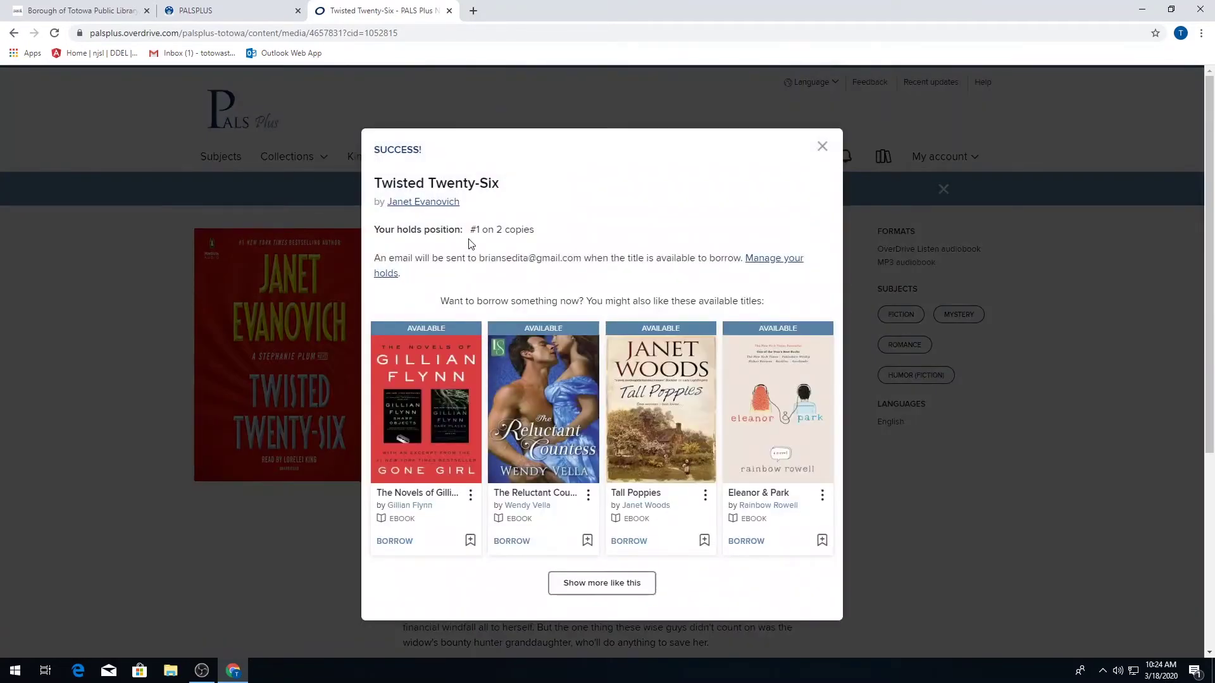
drag(474, 234, 540, 242)
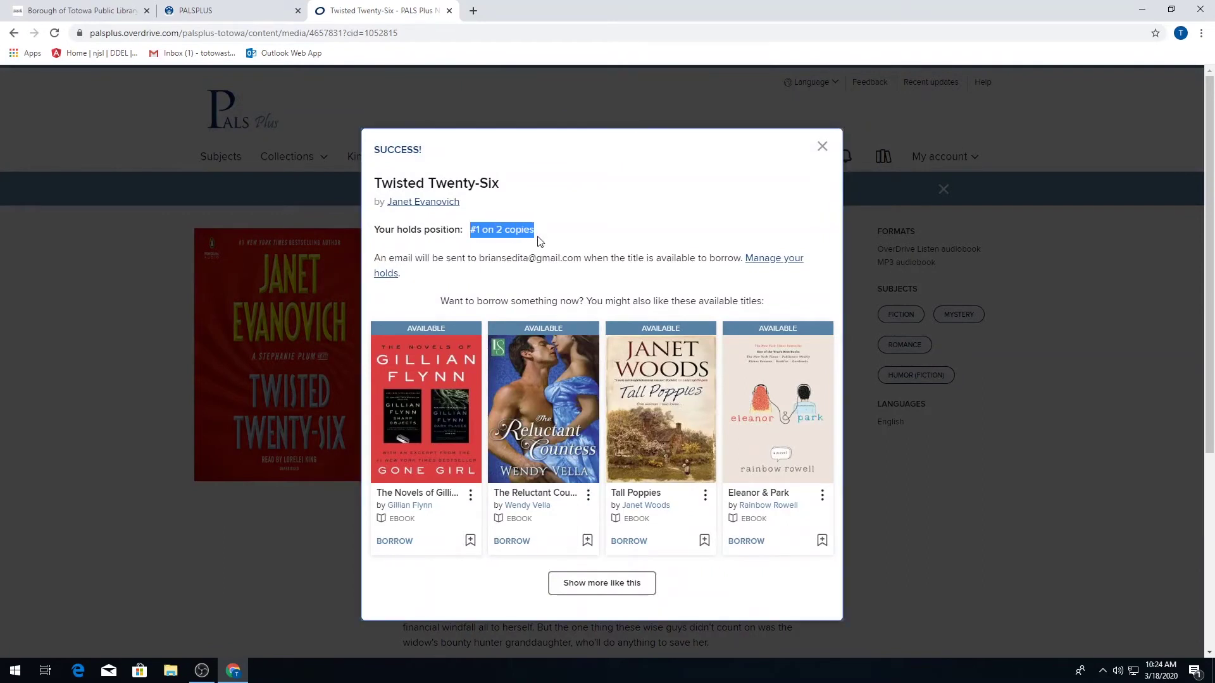
click(539, 241)
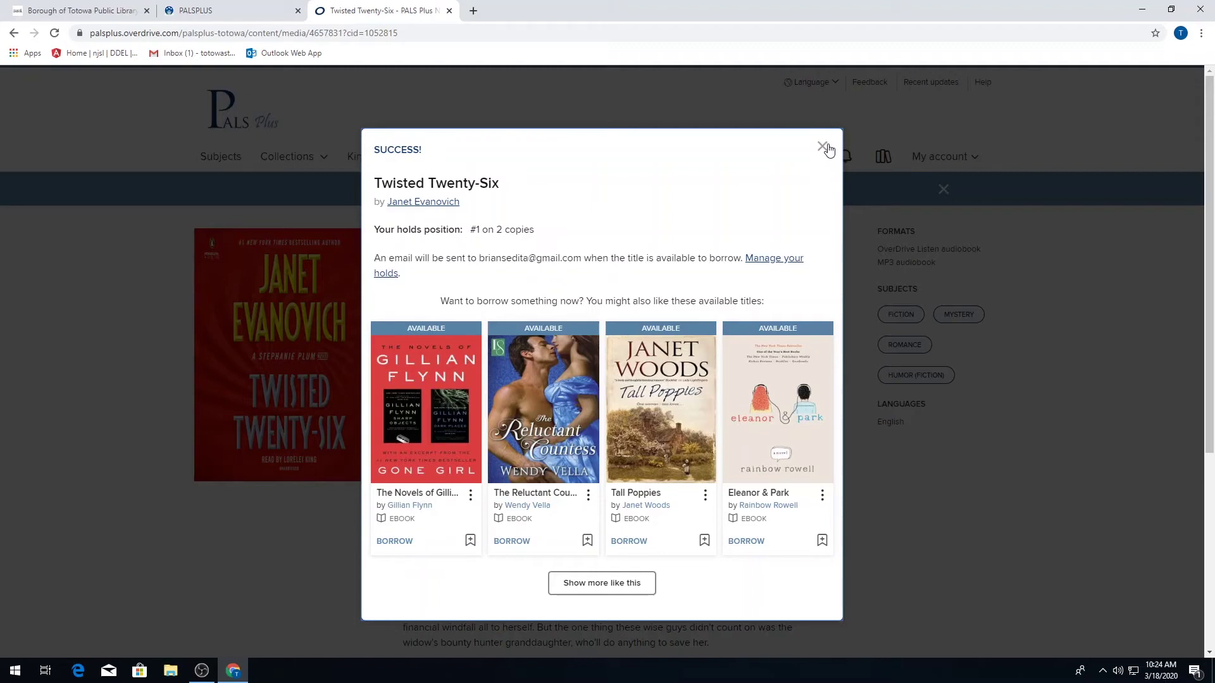
click(826, 148)
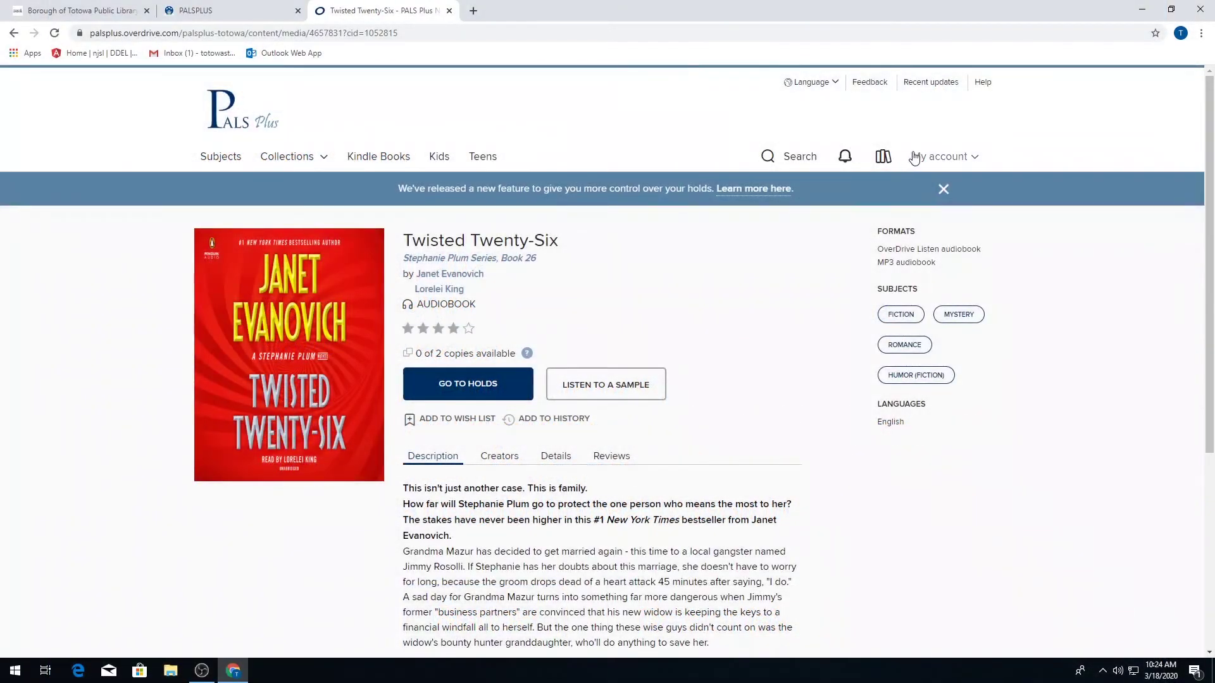
Open the account's loans page and examine the borrowed titles with their expiration periods and reading options
click(934, 163)
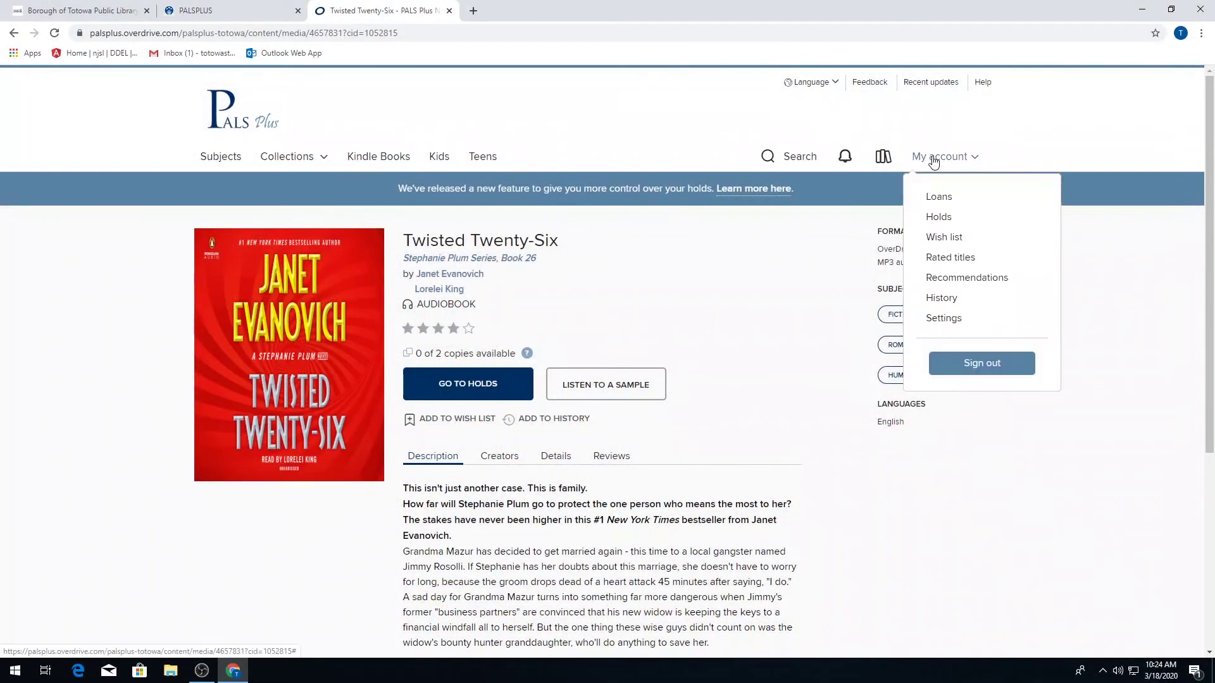
click(939, 197)
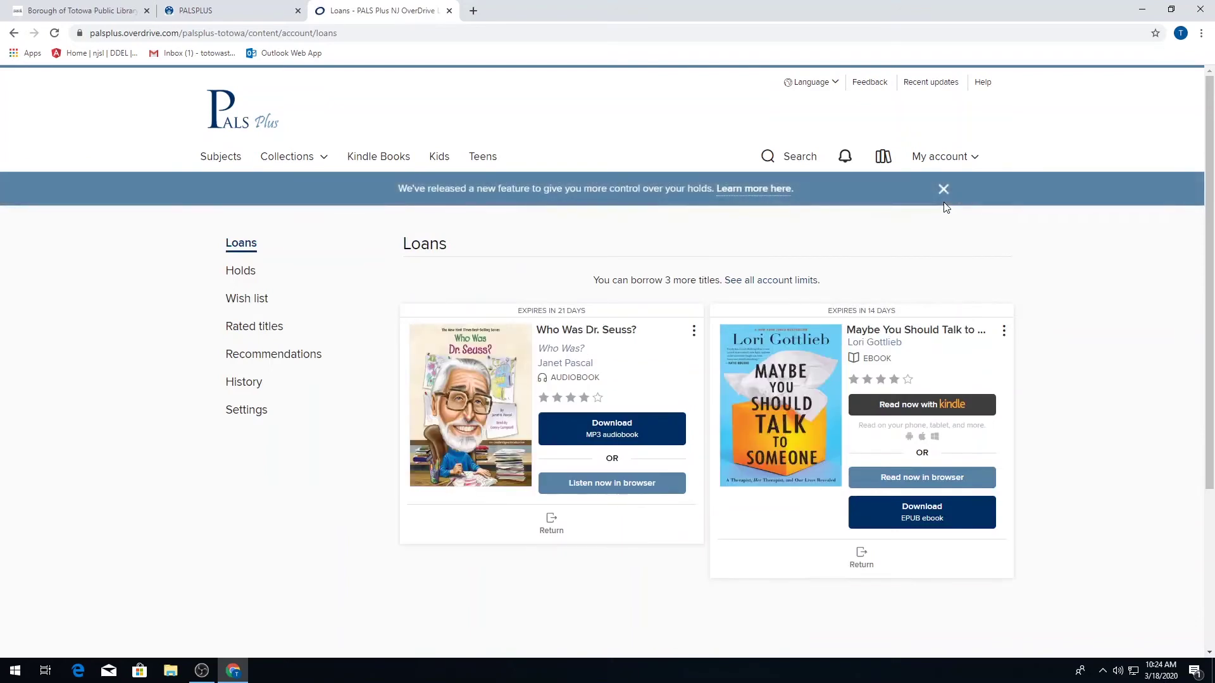
scroll(946, 208, down, 3)
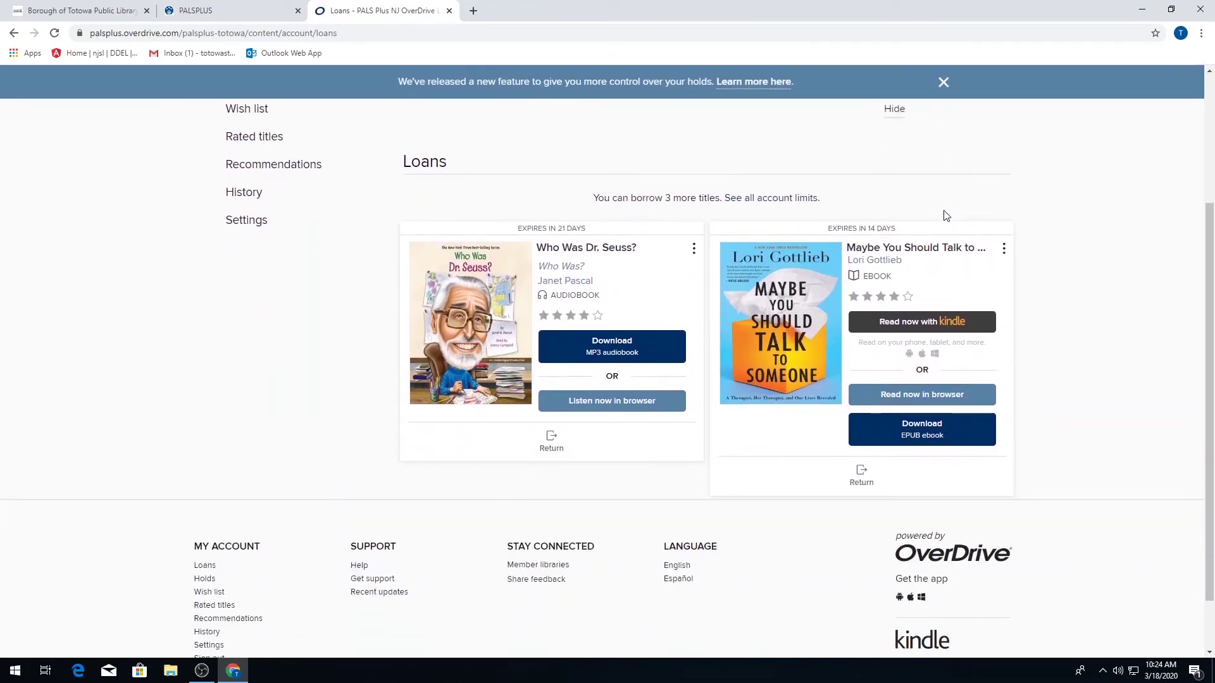
scroll(930, 231, down, 1)
scroll(930, 232, up, 4)
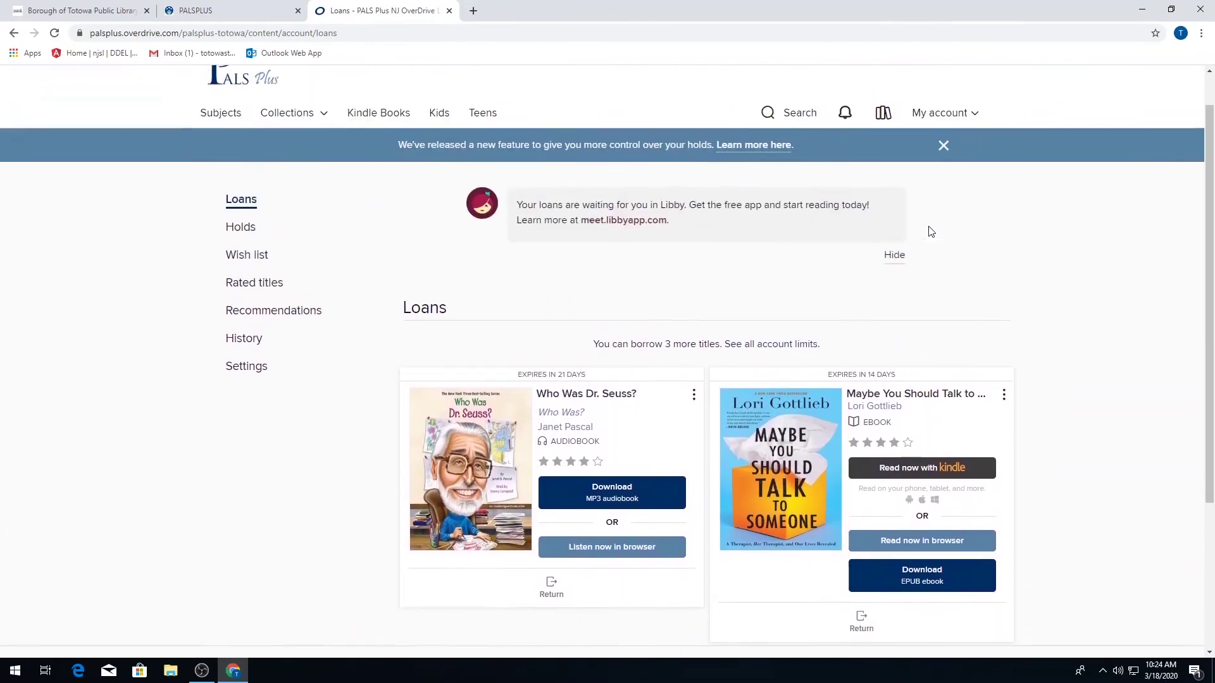
drag(833, 419, 895, 415)
drag(597, 423, 517, 419)
Open the account's holds page and check the wait time for "Twisted Twenty-Six"
click(938, 157)
click(939, 220)
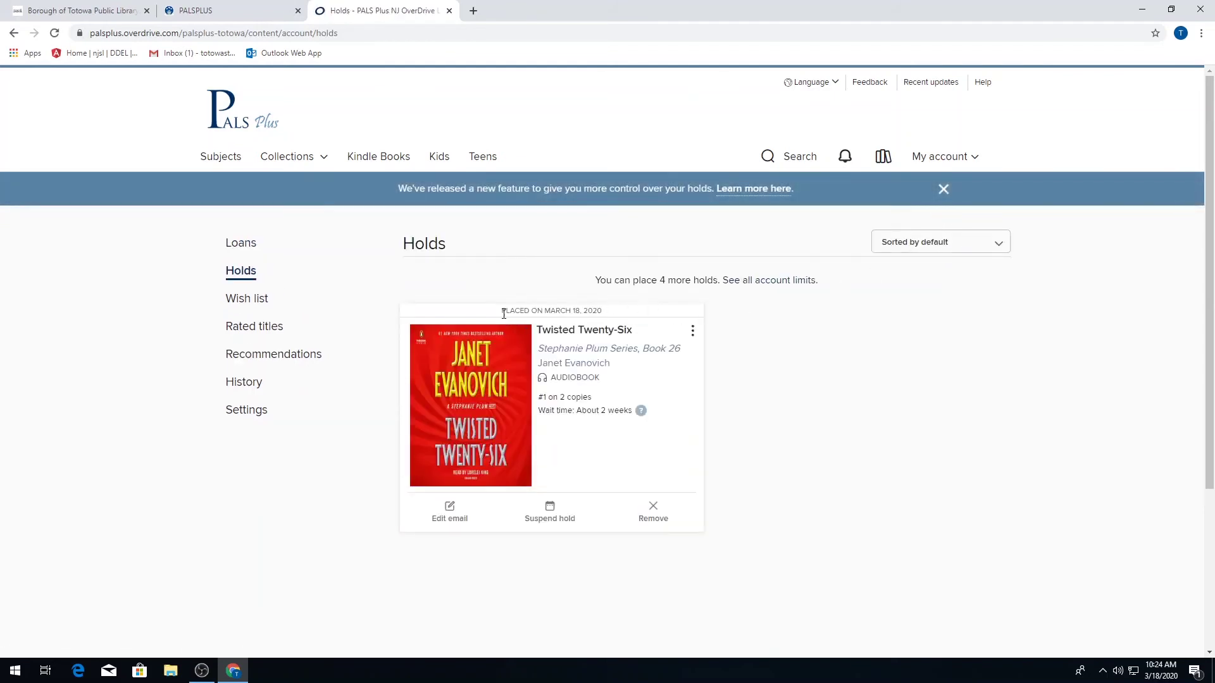
drag(537, 412, 628, 419)
click(629, 418)
Open the account's borrowing history and look through the list of previously loaned titles
click(947, 157)
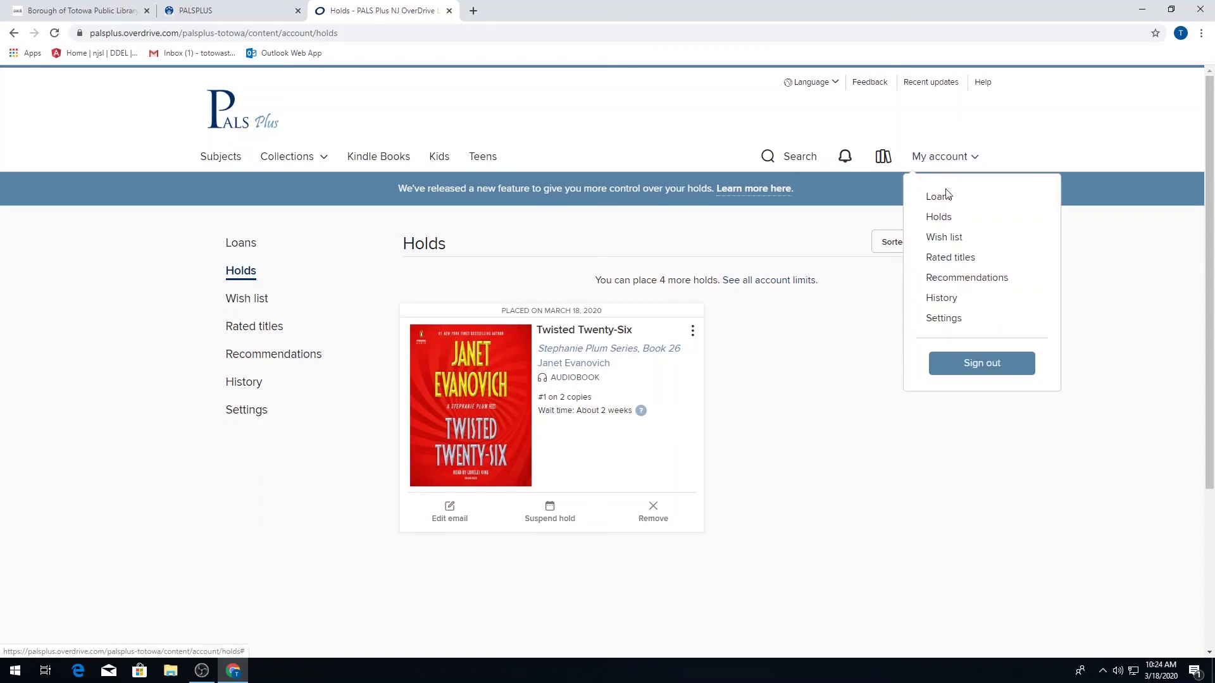
click(952, 305)
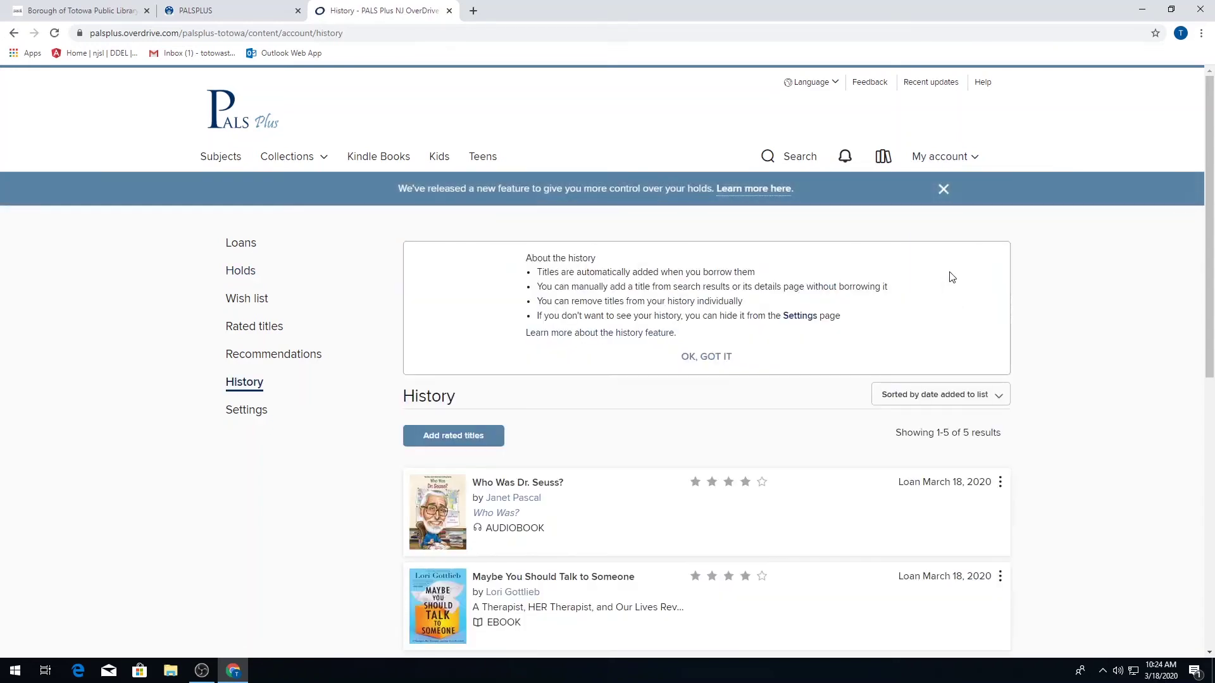
scroll(952, 277, down, 7)
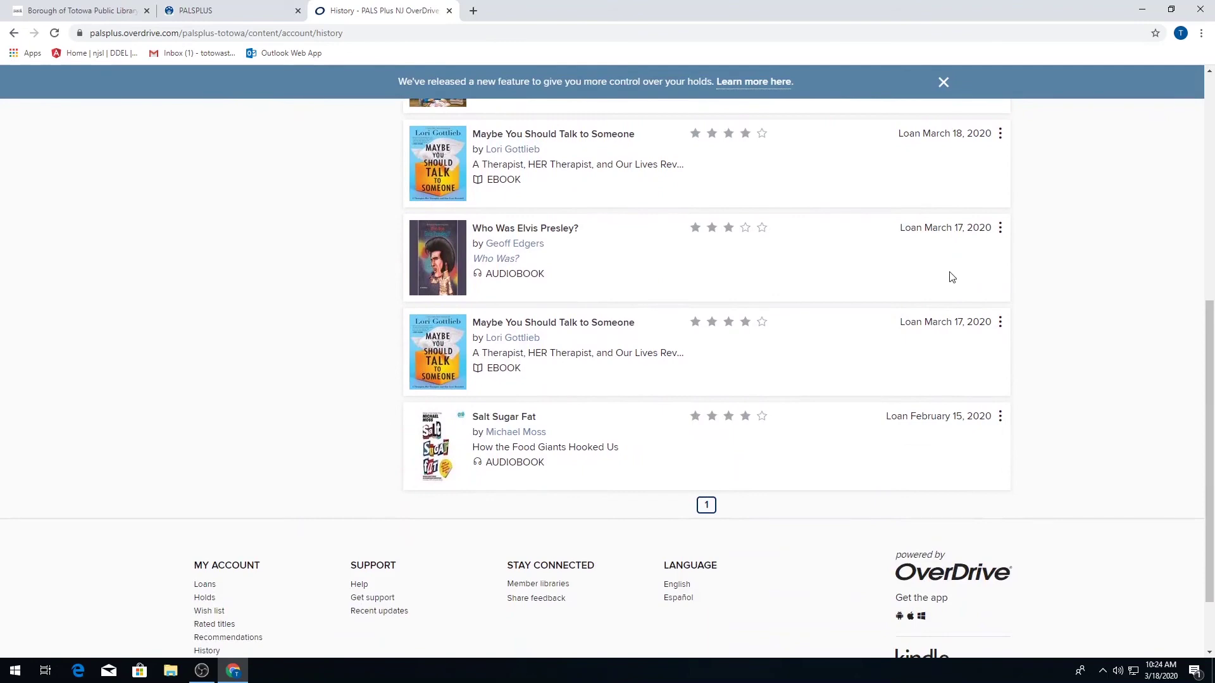
scroll(952, 277, up, 7)
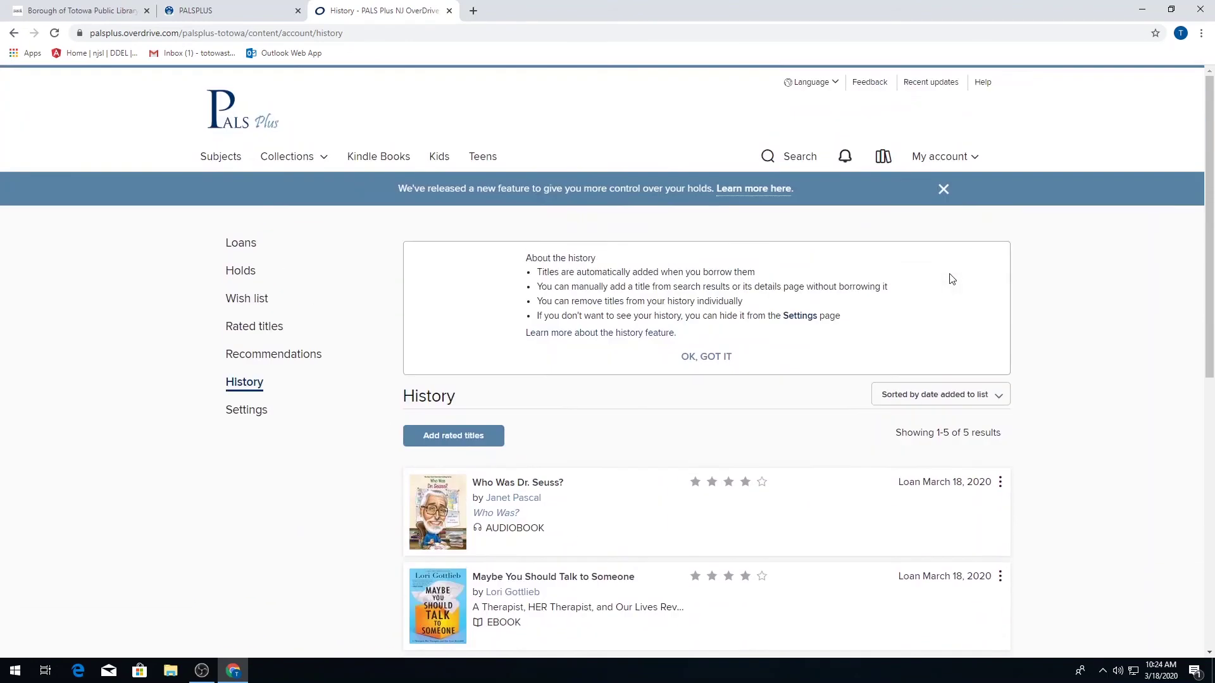